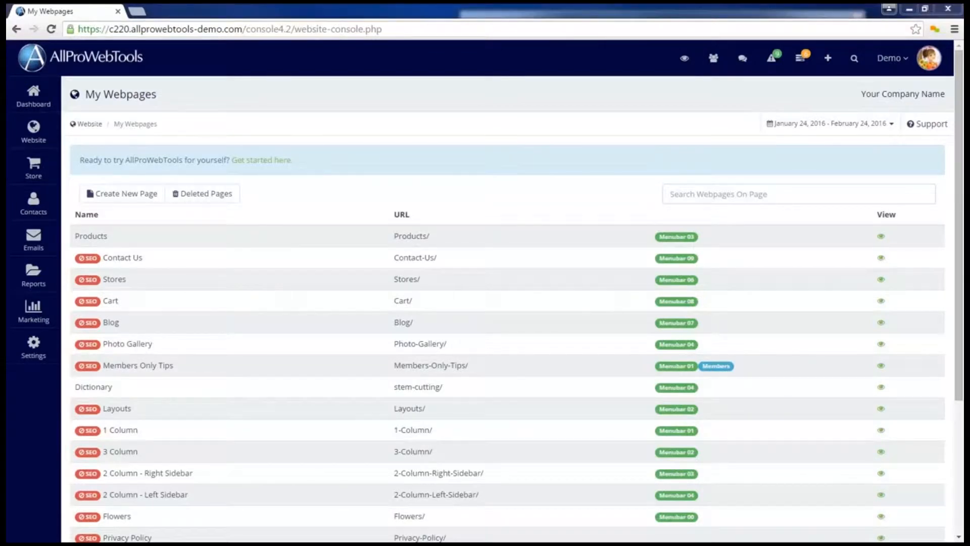
{"action": "mouse_move", "coordinate": [673, 227]}
{"action": "left_mouse_down"}
{"action": "mouse_move", "coordinate": [663, 242]}
{"action": "mouse_move", "coordinate": [672, 225]}
{"action": "left_mouse_up"}
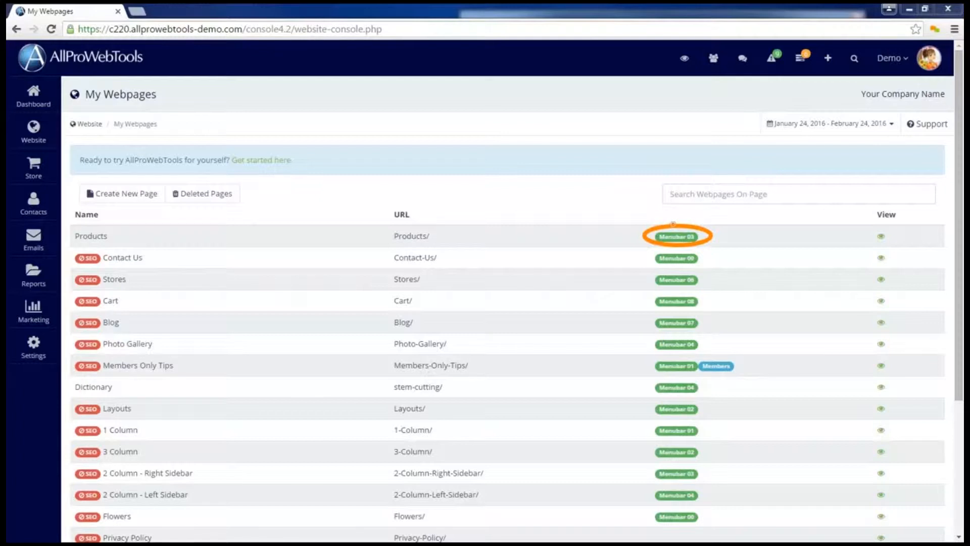
{"action": "key", "text": "Escape"}
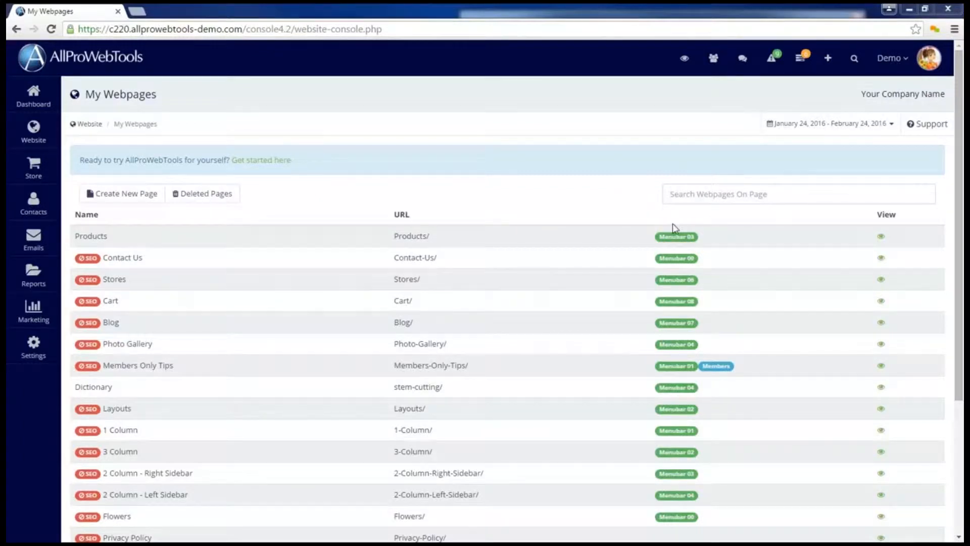
{"action": "scroll", "coordinate": [620, 214], "scroll_direction": "down", "scroll_amount": 4}
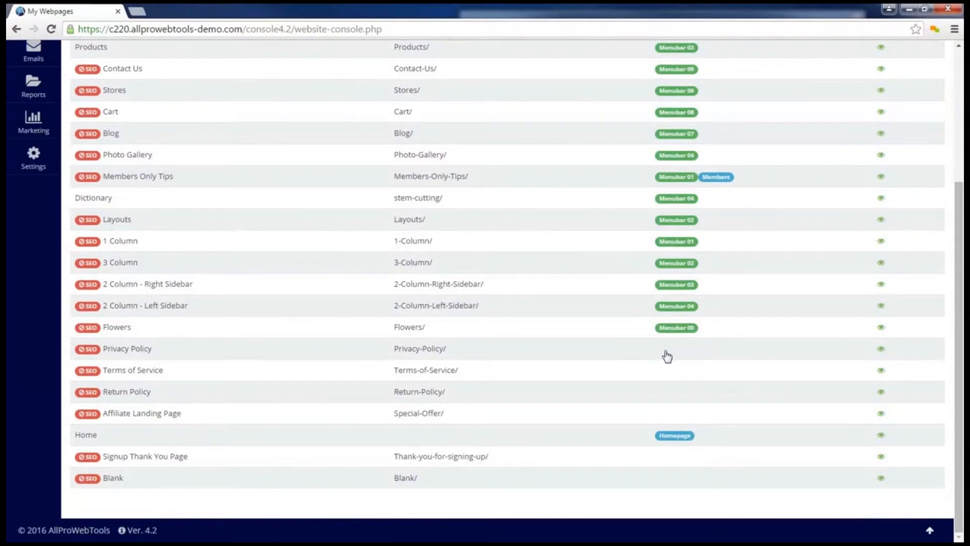
{"action": "scroll", "coordinate": [599, 224], "scroll_direction": "up", "scroll_amount": 4}
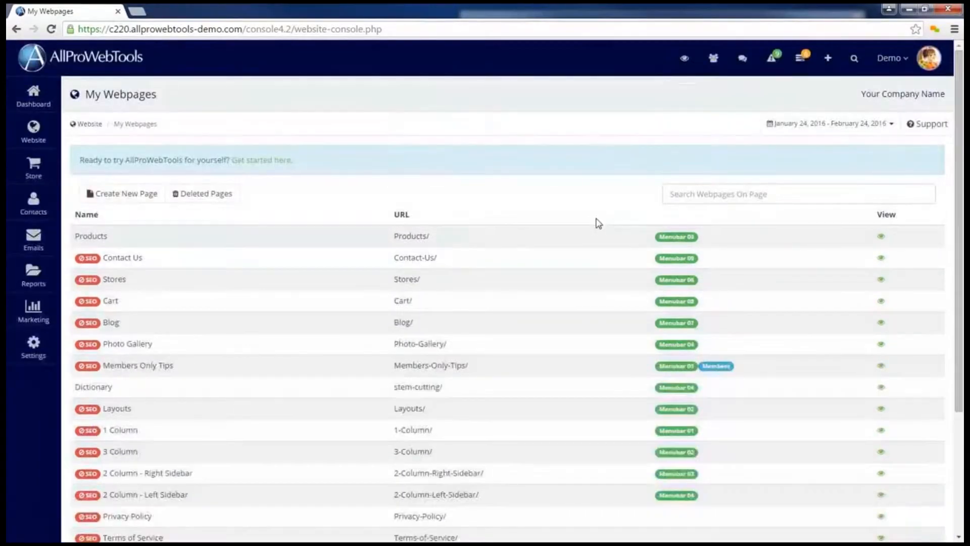
{"action": "key", "text": "ctrl+2"}
{"action": "mouse_move", "coordinate": [152, 182]}
{"action": "left_mouse_down"}
{"action": "mouse_move", "coordinate": [121, 209]}
{"action": "mouse_move", "coordinate": [150, 181]}
{"action": "left_mouse_up"}
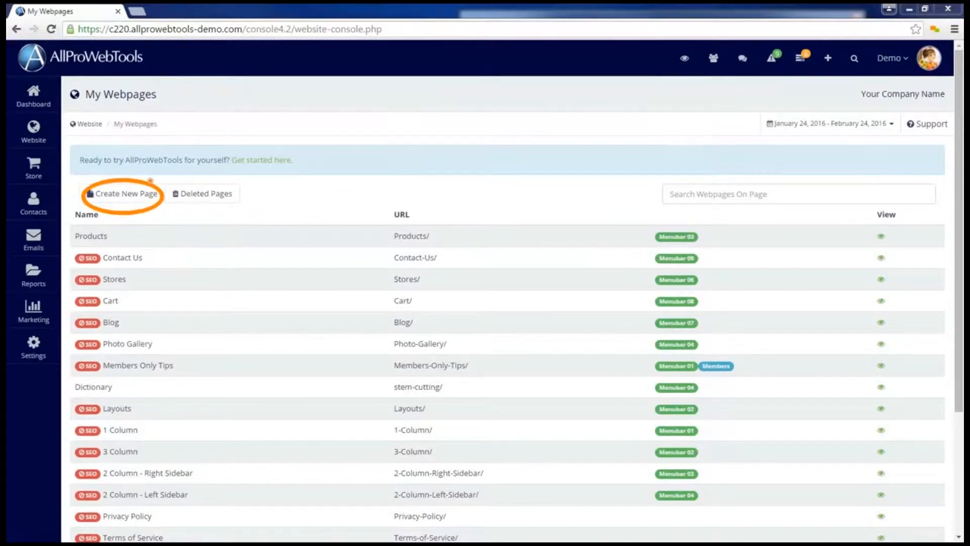
{"action": "key", "text": "Escape"}
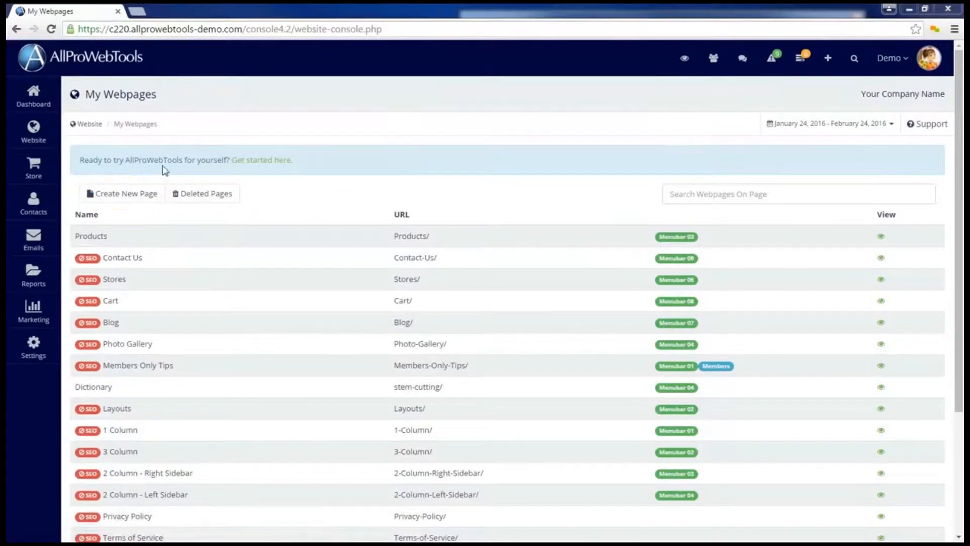
Step: Create a new webpage and enter Flowers as its page name
{"action": "left_click", "coordinate": [830, 64]}
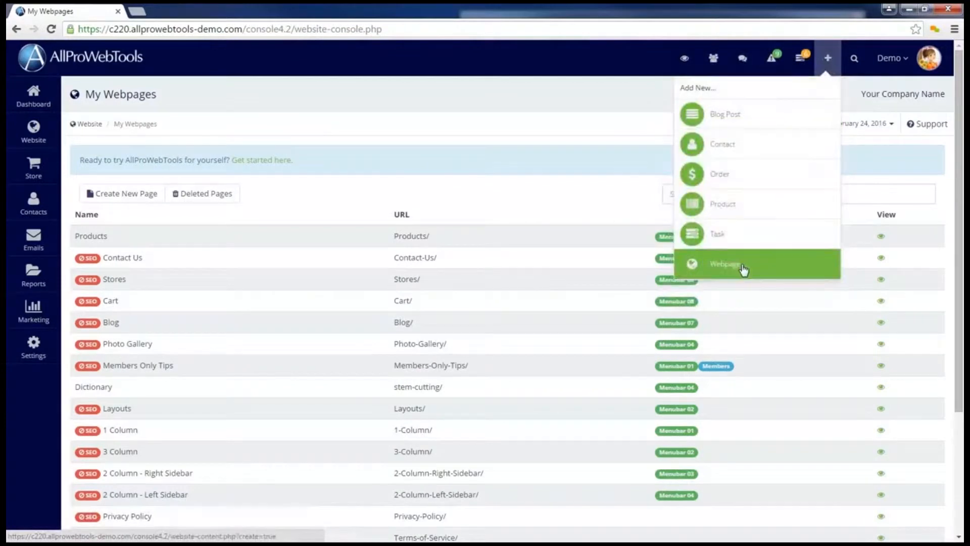
{"action": "left_click", "coordinate": [743, 268]}
{"action": "mouse_move", "coordinate": [100, 226]}
{"action": "left_mouse_down"}
{"action": "mouse_move", "coordinate": [74, 237]}
{"action": "mouse_move", "coordinate": [135, 244]}
{"action": "mouse_move", "coordinate": [106, 225]}
{"action": "left_mouse_up"}
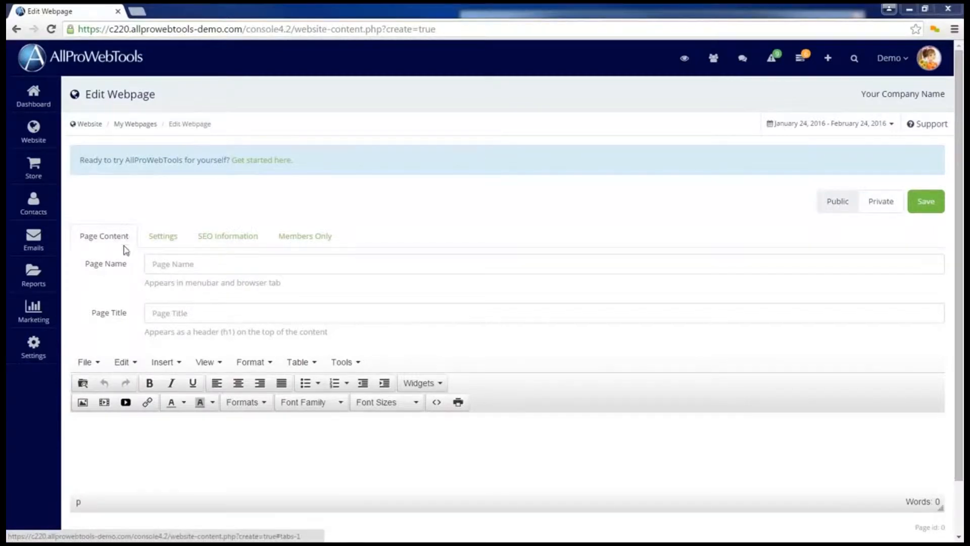
{"action": "left_click", "coordinate": [169, 266]}
{"action": "type", "text": "Flowers"}
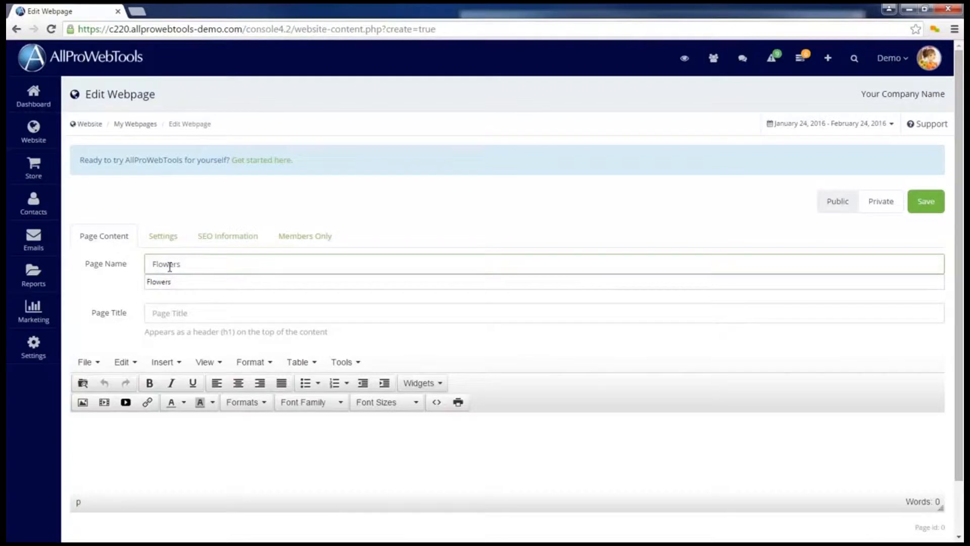
{"action": "left_click", "coordinate": [211, 263]}
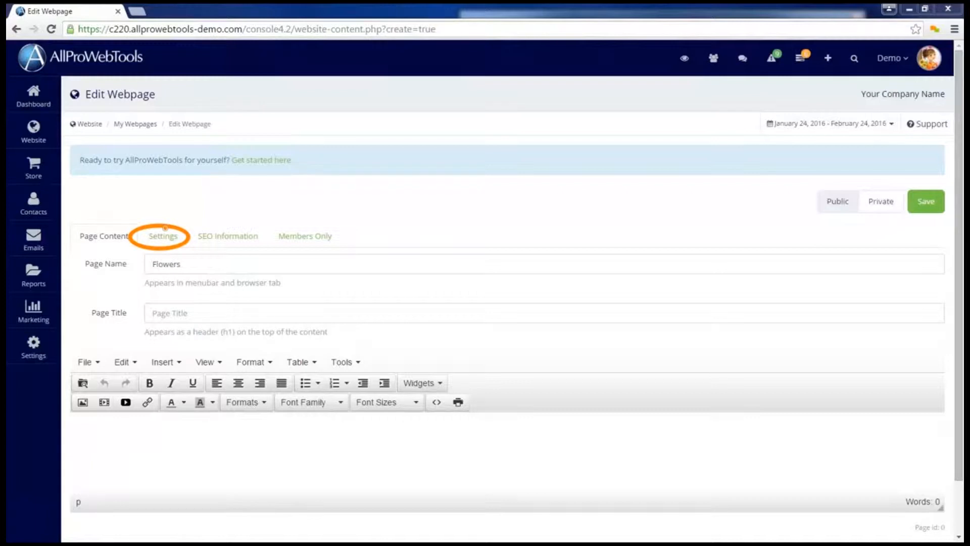
Step: Set the Flowers page's menubar setting to Show
{"action": "left_click", "coordinate": [162, 236]}
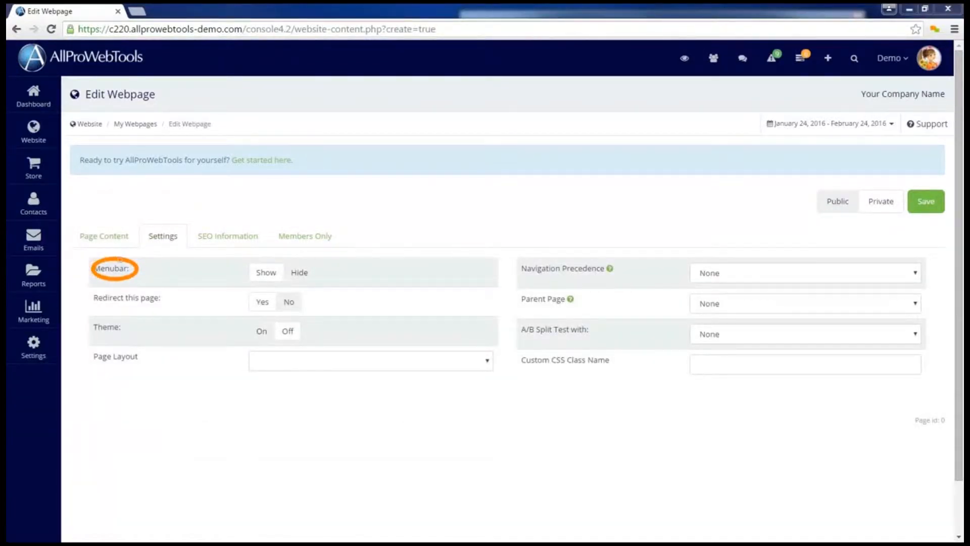
{"action": "left_click", "coordinate": [304, 280]}
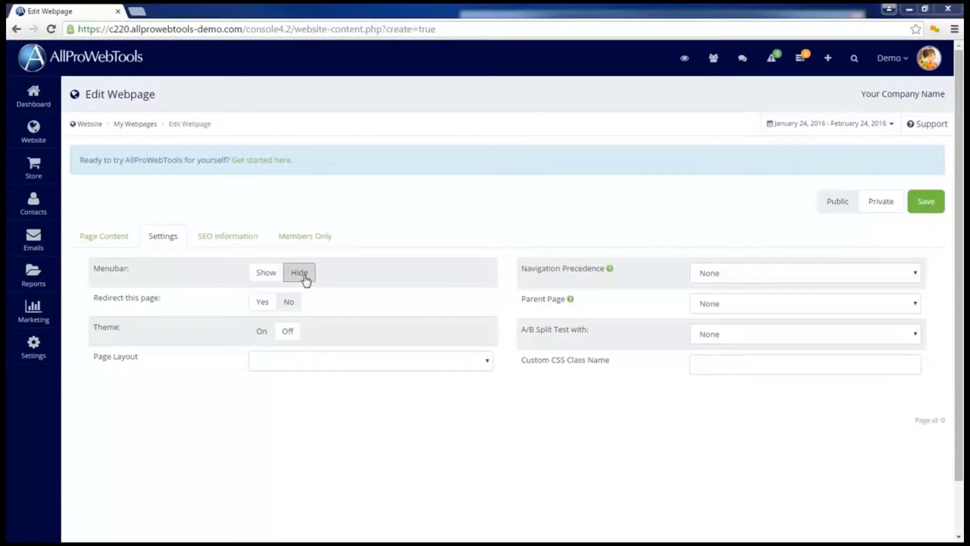
{"action": "left_click", "coordinate": [264, 274]}
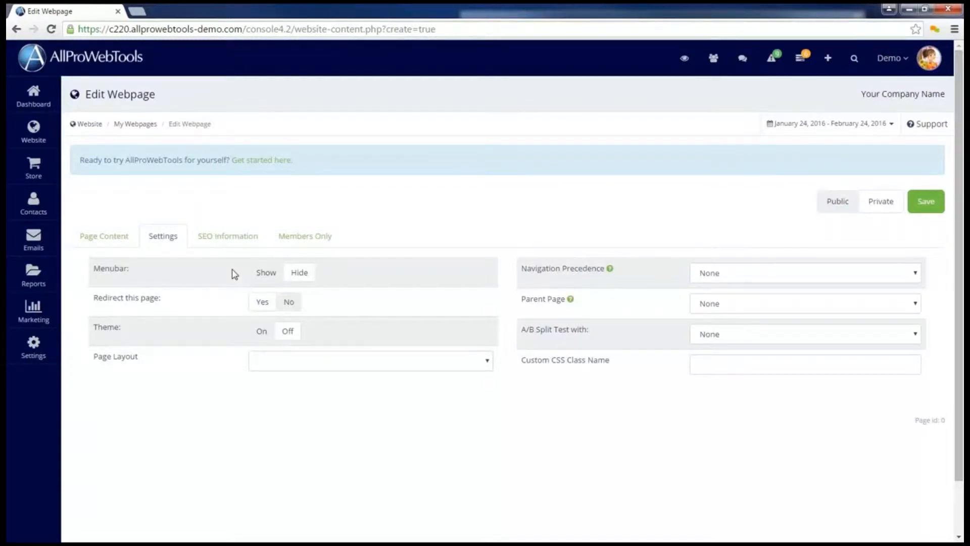
Step: Switch the Flowers page's visibility to Private and back to Public
{"action": "mouse_move", "coordinate": [868, 182]}
{"action": "left_mouse_down"}
{"action": "mouse_move", "coordinate": [823, 218]}
{"action": "mouse_move", "coordinate": [898, 199]}
{"action": "mouse_move", "coordinate": [864, 186]}
{"action": "left_mouse_up"}
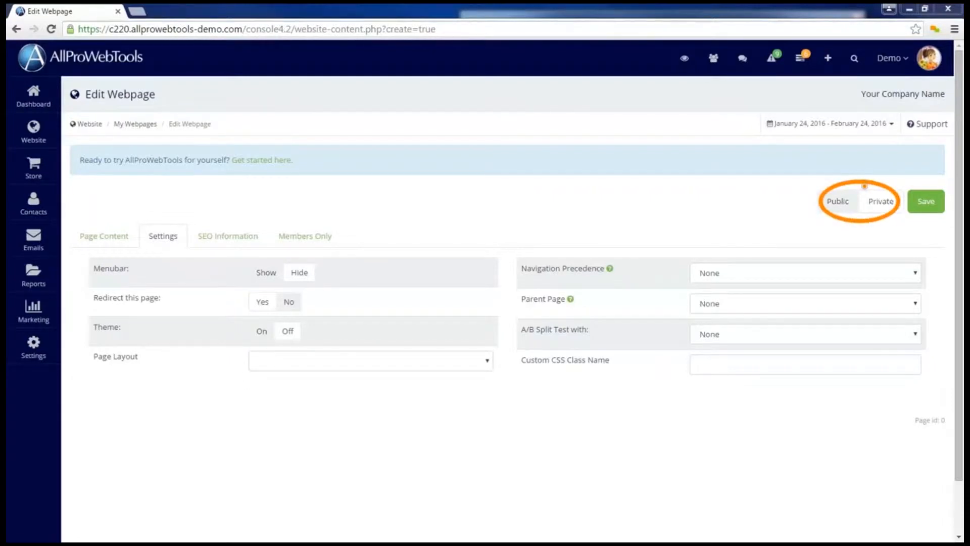
{"action": "left_click", "coordinate": [882, 205]}
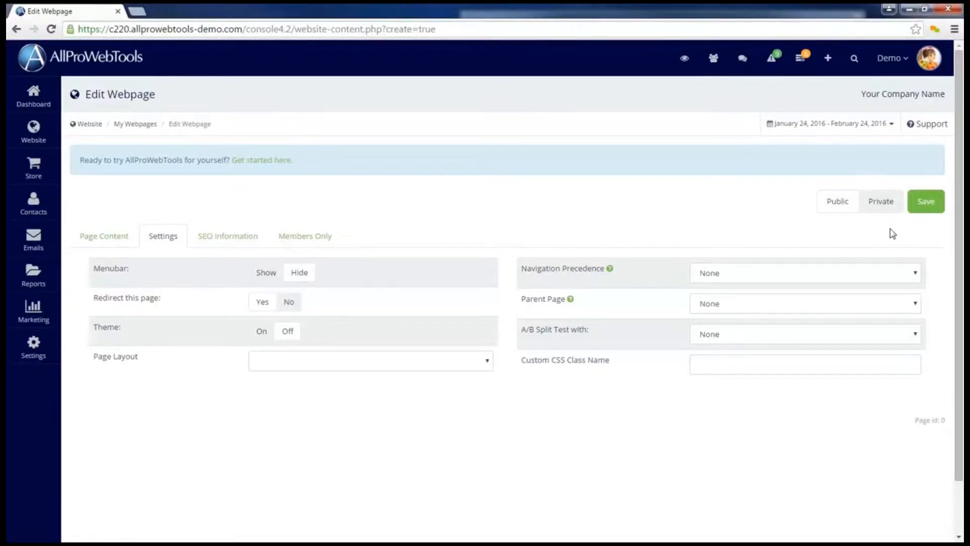
{"action": "left_click", "coordinate": [838, 207]}
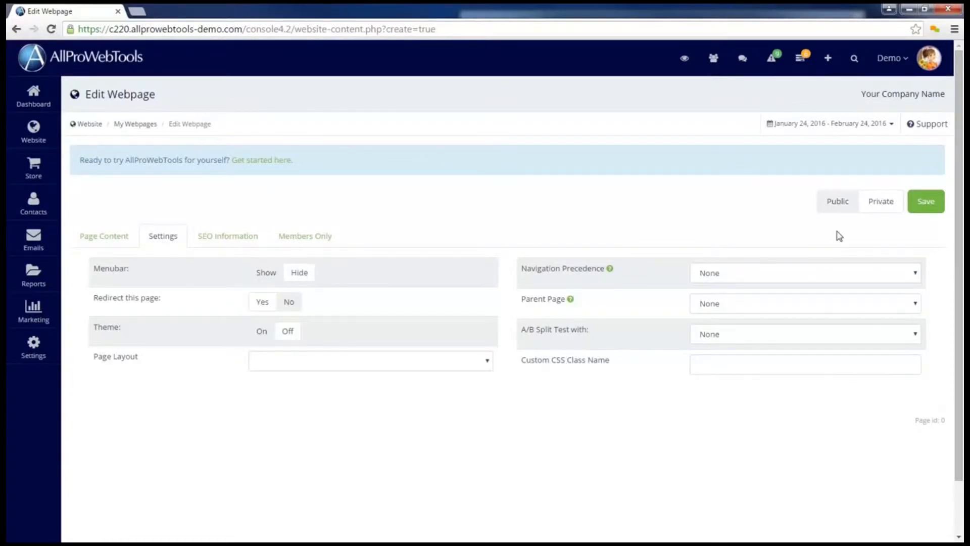
{"action": "key", "text": "ctrl+shift+d"}
{"action": "mouse_move", "coordinate": [854, 193]}
{"action": "left_mouse_down"}
{"action": "mouse_move", "coordinate": [832, 212]}
{"action": "mouse_move", "coordinate": [854, 202]}
{"action": "mouse_move", "coordinate": [847, 194]}
{"action": "left_mouse_up"}
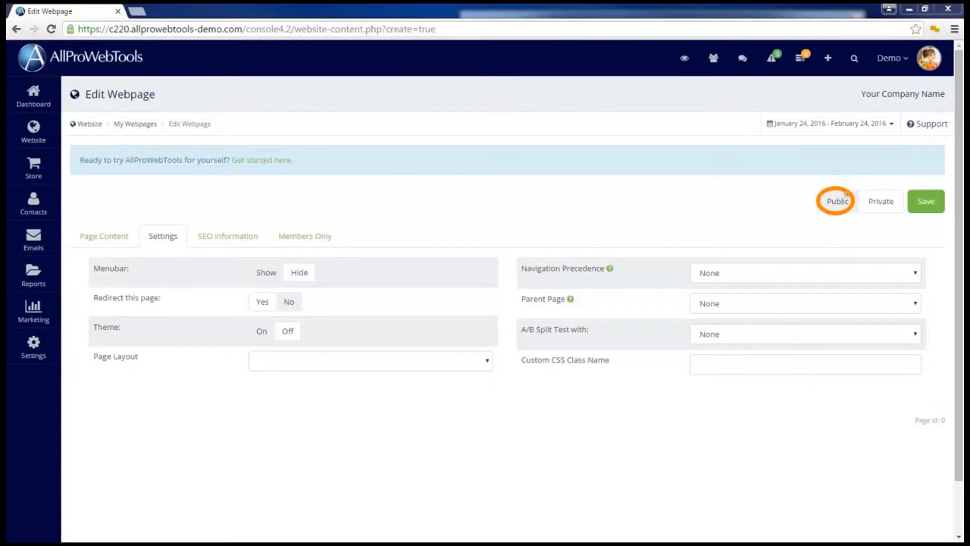
{"action": "mouse_move", "coordinate": [312, 263]}
{"action": "left_mouse_down"}
{"action": "mouse_move", "coordinate": [284, 262]}
{"action": "mouse_move", "coordinate": [314, 262]}
{"action": "left_mouse_up"}
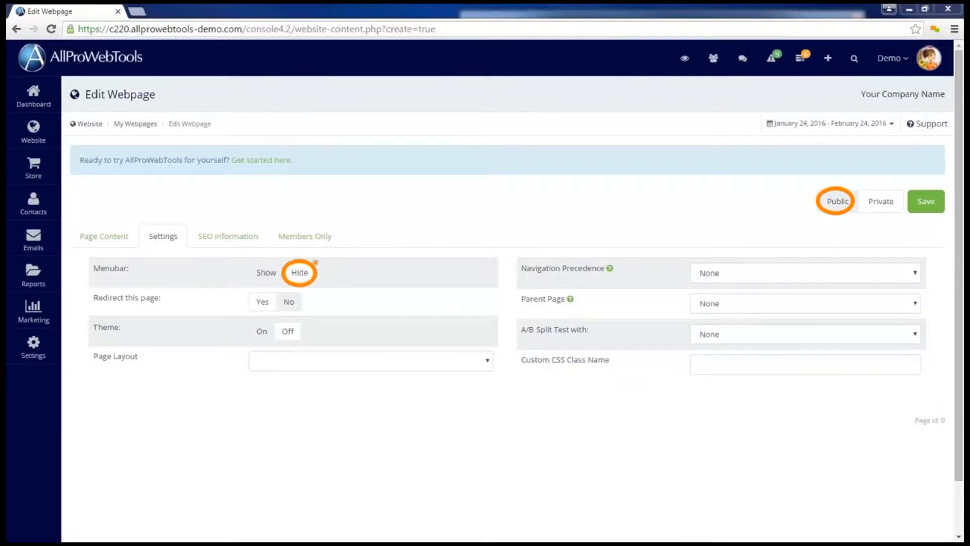
{"action": "key", "text": "Escape"}
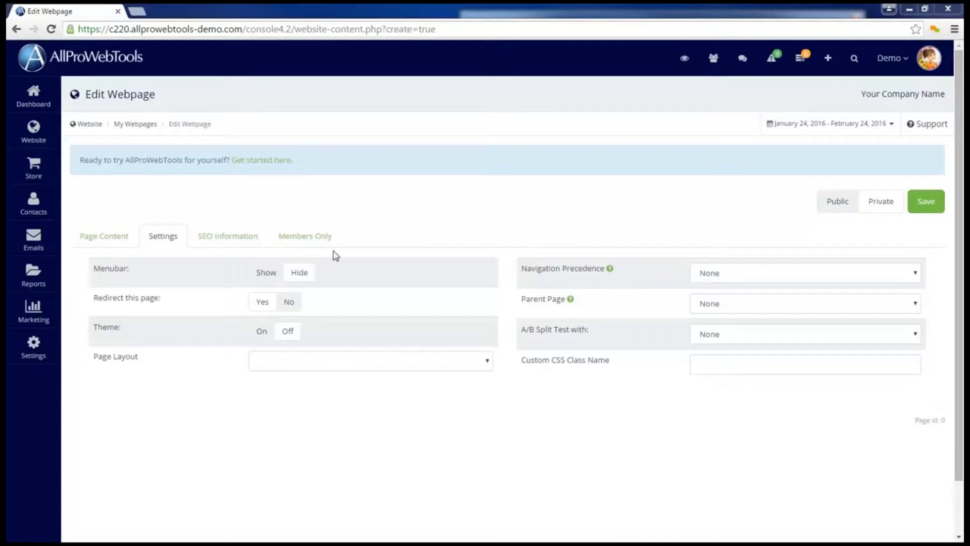
Step: Save the Flowers page with navigation precedence 10 and view the live website
{"action": "mouse_move", "coordinate": [599, 259]}
{"action": "left_mouse_down"}
{"action": "mouse_move", "coordinate": [524, 261]}
{"action": "mouse_move", "coordinate": [621, 282]}
{"action": "mouse_move", "coordinate": [580, 261]}
{"action": "left_mouse_up"}
{"action": "key", "text": "Escape"}
{"action": "mouse_move", "coordinate": [610, 269]}
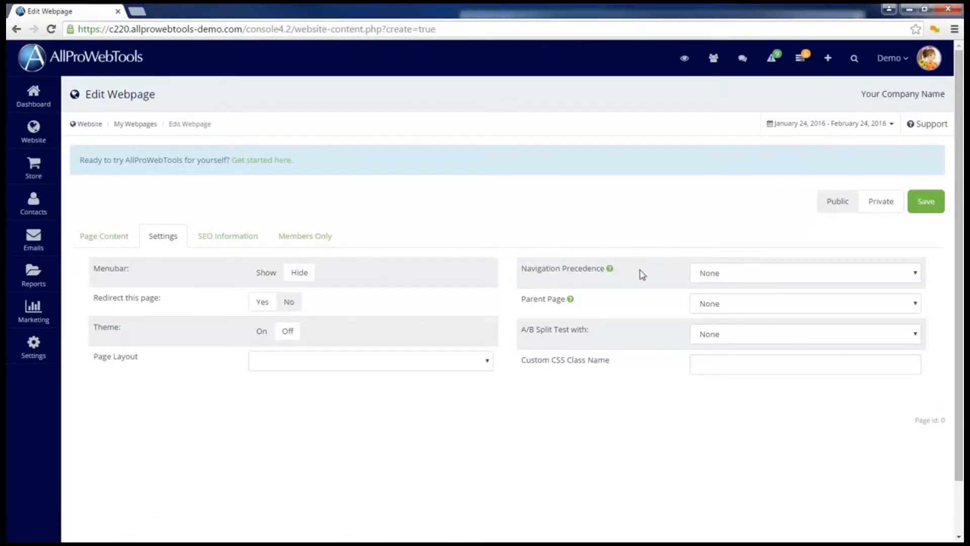
{"action": "left_click", "coordinate": [720, 273]}
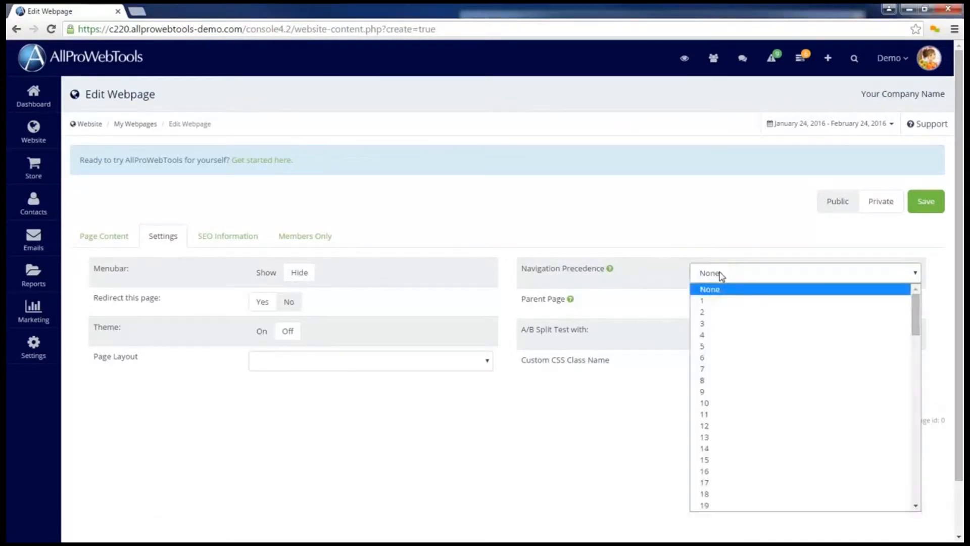
{"action": "left_click", "coordinate": [717, 403]}
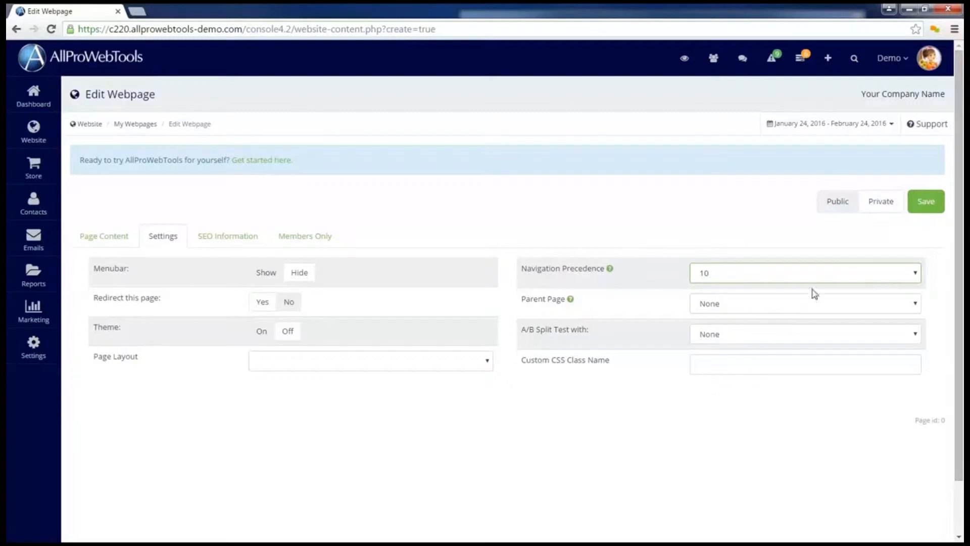
{"action": "left_click", "coordinate": [924, 203]}
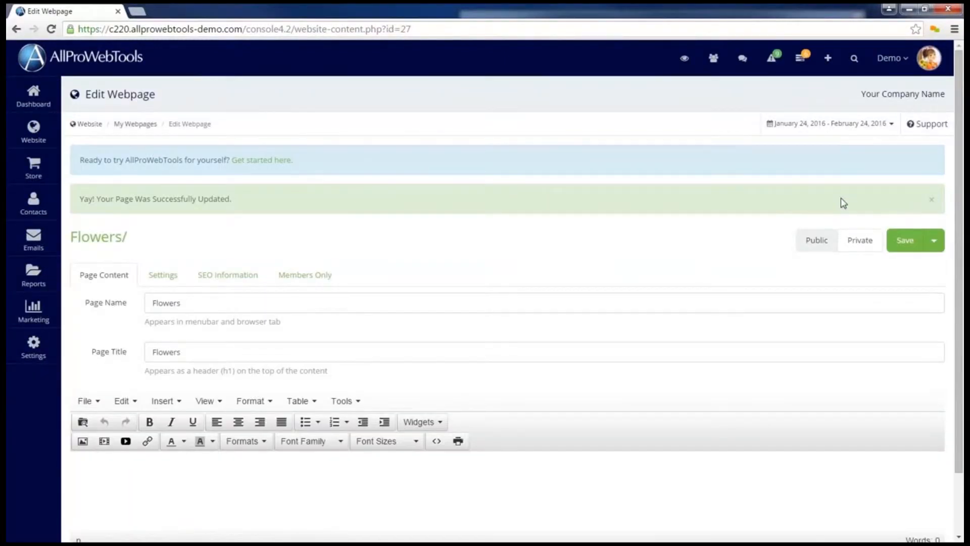
{"action": "left_click", "coordinate": [680, 64]}
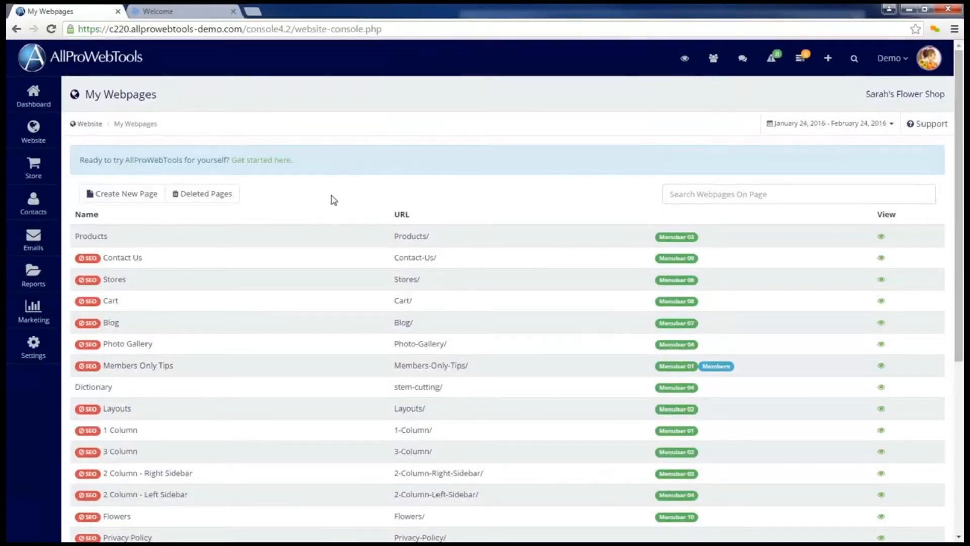
Step: Open the existing Roses webpage for editing and set its menubar setting to Show
{"action": "scroll", "coordinate": [332, 203], "scroll_direction": "down", "scroll_amount": 3}
{"action": "scroll", "coordinate": [332, 203], "scroll_direction": "down", "scroll_amount": 3}
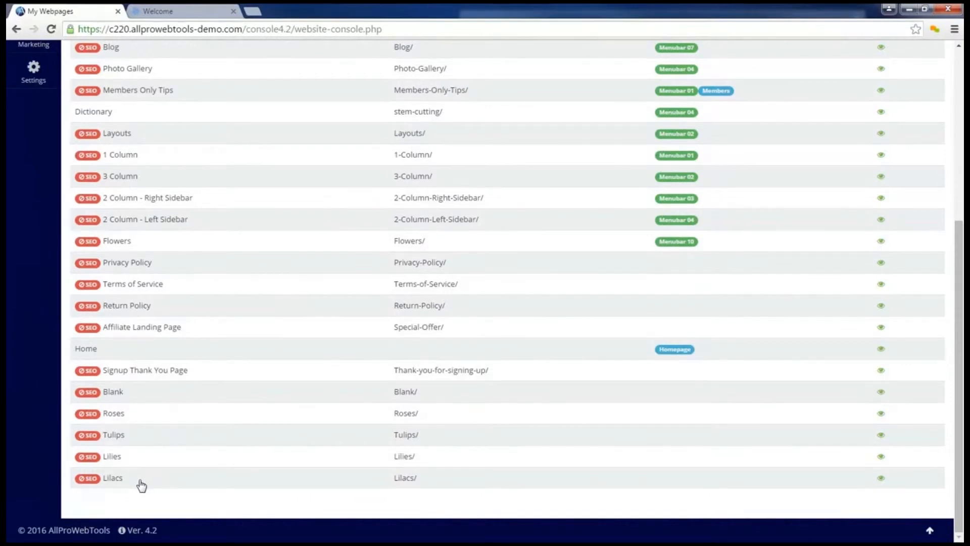
{"action": "left_click", "coordinate": [127, 416]}
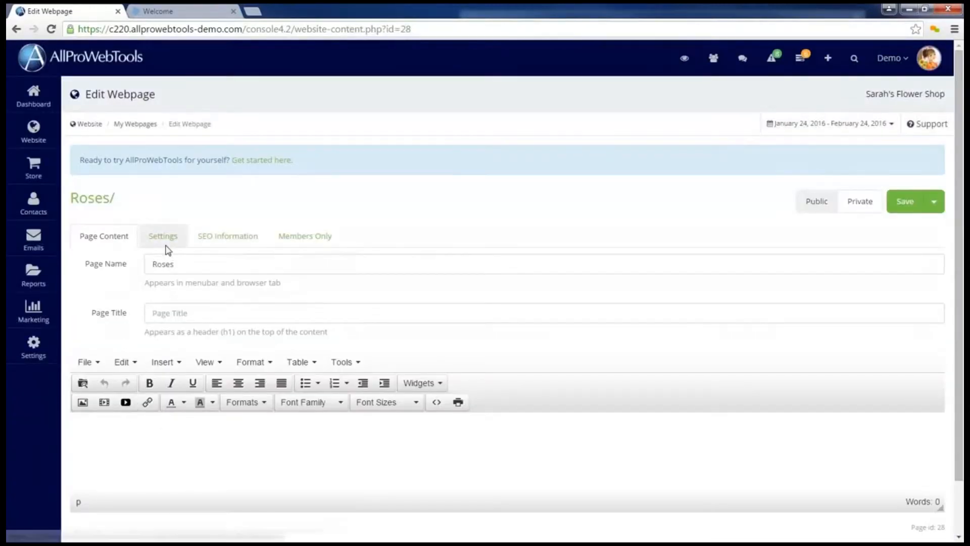
{"action": "left_click", "coordinate": [168, 250]}
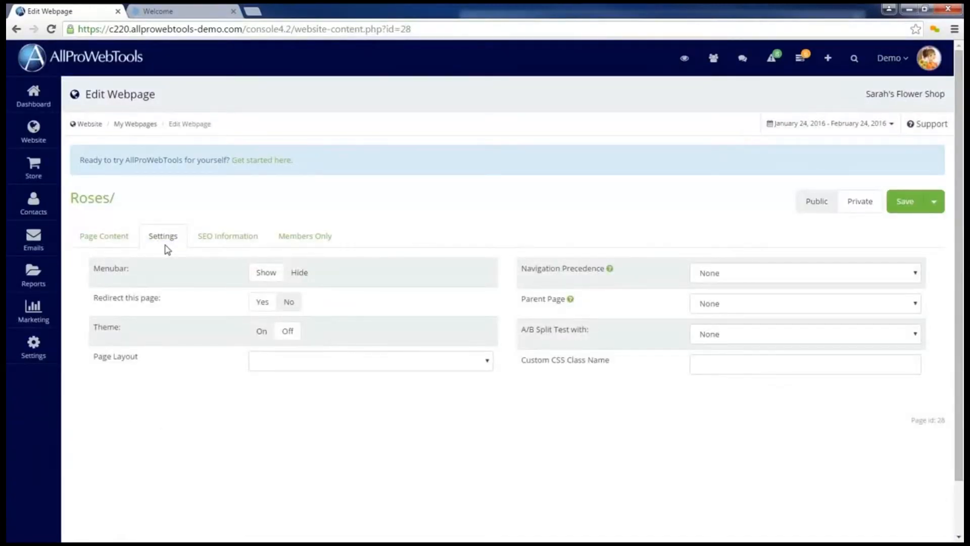
{"action": "left_click", "coordinate": [302, 278]}
{"action": "left_click", "coordinate": [273, 279]}
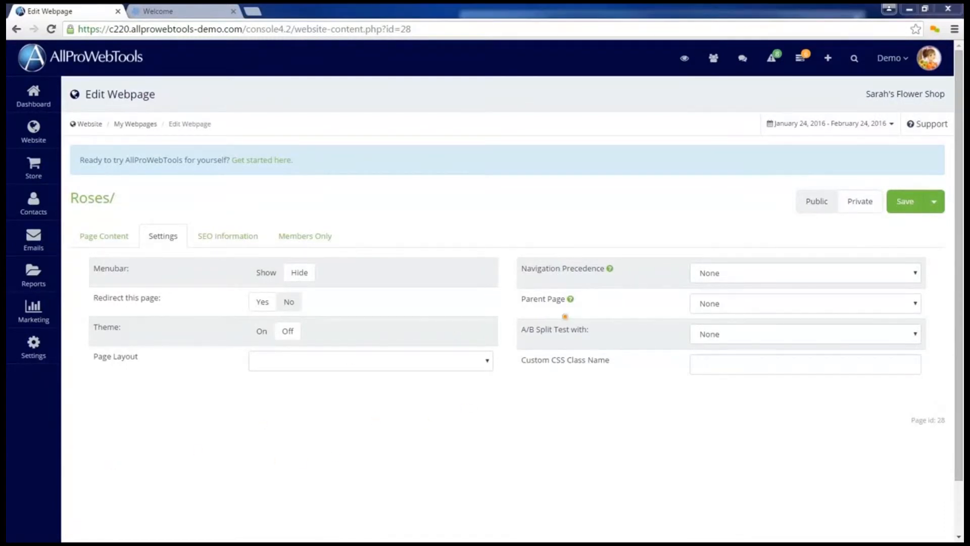
Step: Save the Roses page with Flowers as its parent page and navigation precedence 1, and view the live website
{"action": "mouse_move", "coordinate": [559, 285]}
{"action": "left_mouse_down"}
{"action": "mouse_move", "coordinate": [523, 305]}
{"action": "mouse_move", "coordinate": [553, 285]}
{"action": "left_mouse_up"}
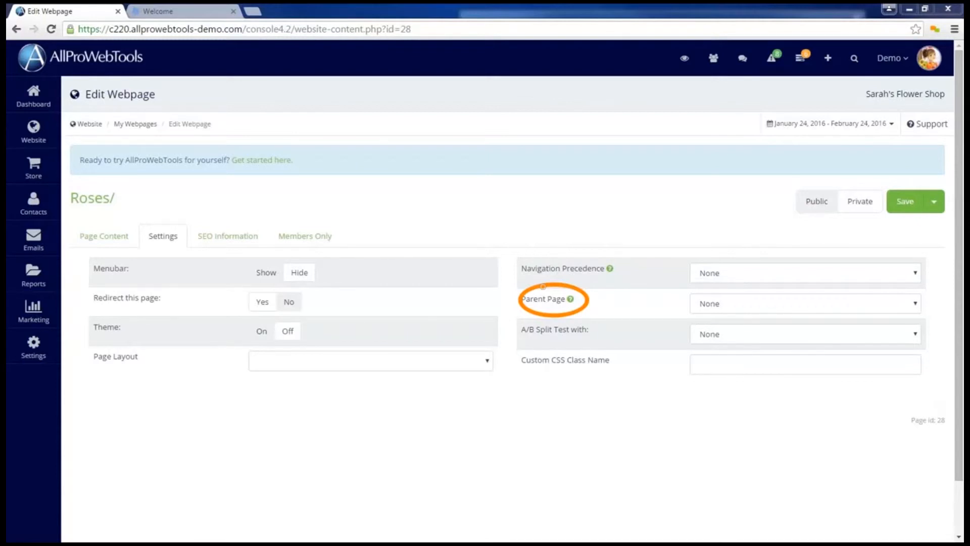
{"action": "left_click", "coordinate": [740, 309]}
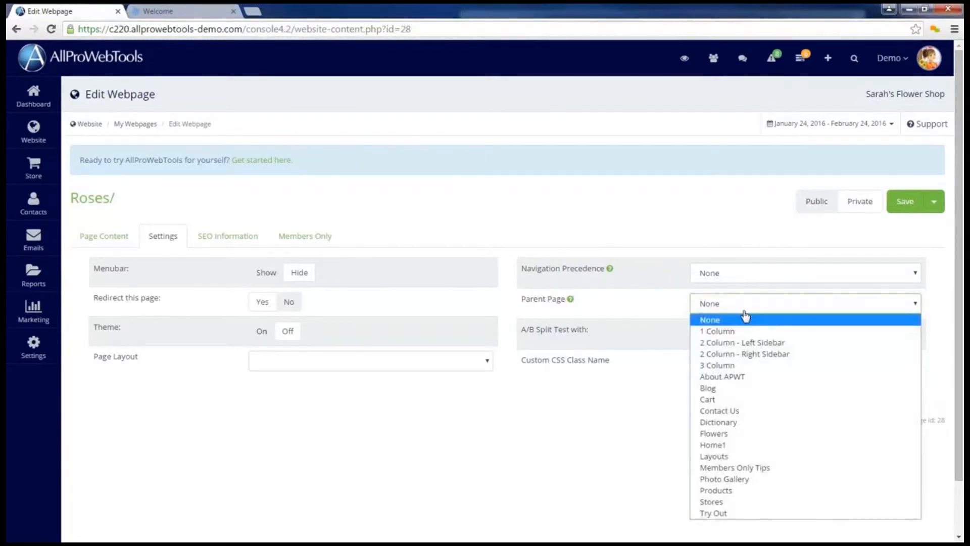
{"action": "left_click", "coordinate": [735, 439]}
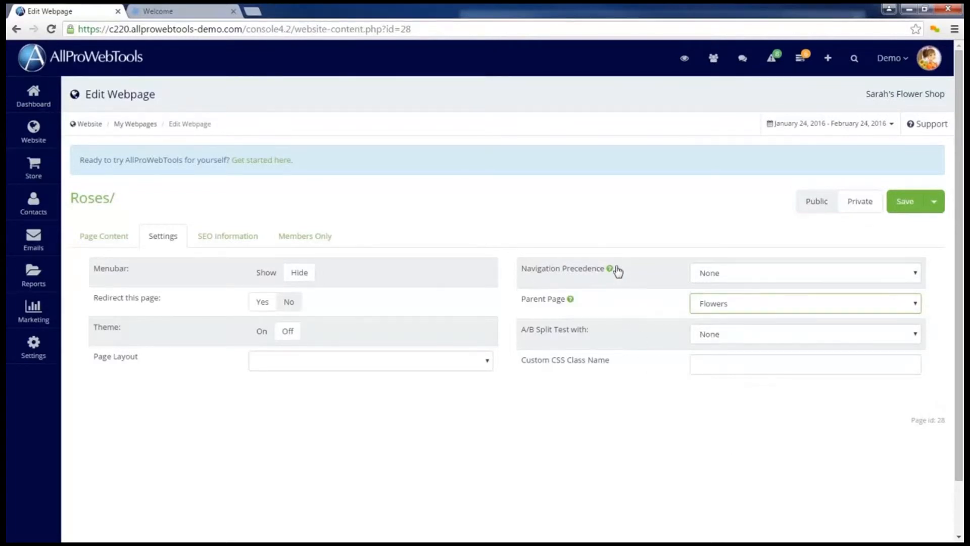
{"action": "left_click", "coordinate": [755, 280]}
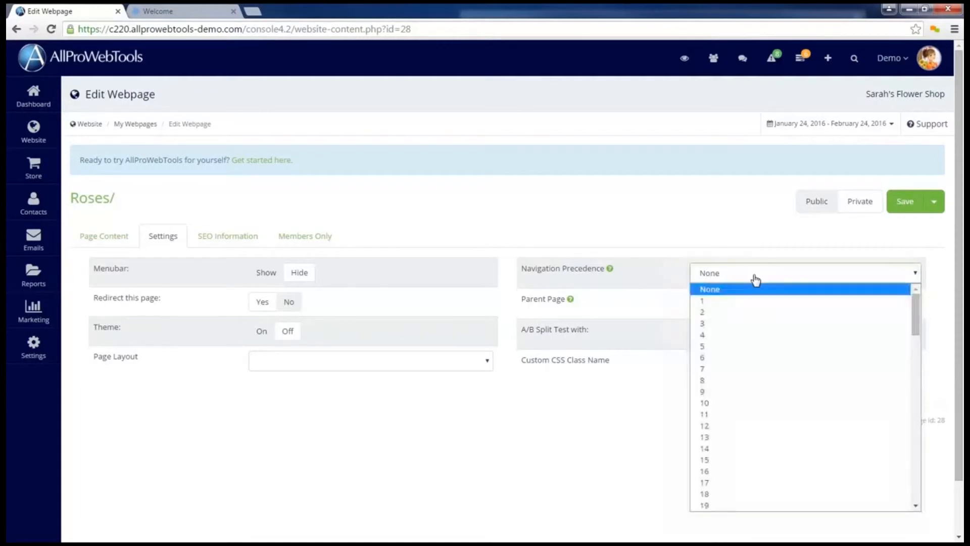
{"action": "left_click", "coordinate": [754, 304]}
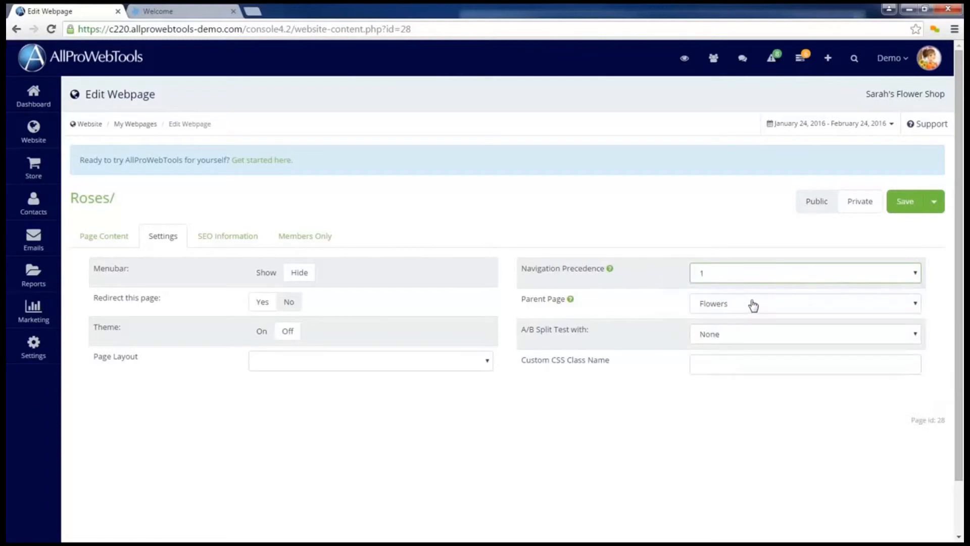
{"action": "left_click", "coordinate": [904, 208]}
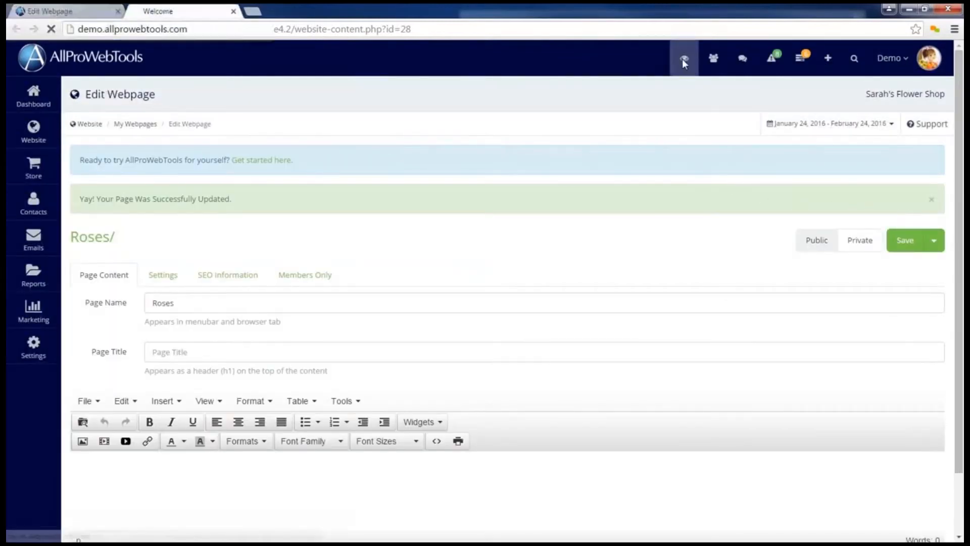
{"action": "left_click", "coordinate": [684, 58]}
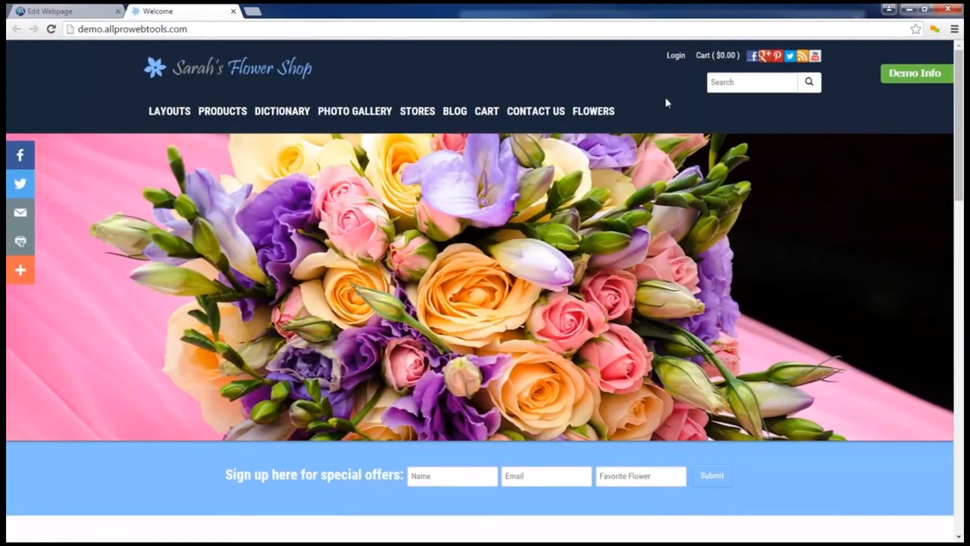
Step: Return to the site's console, search the webpages for tulip and open the existing Tulips page for editing
{"action": "mouse_move", "coordinate": [611, 117]}
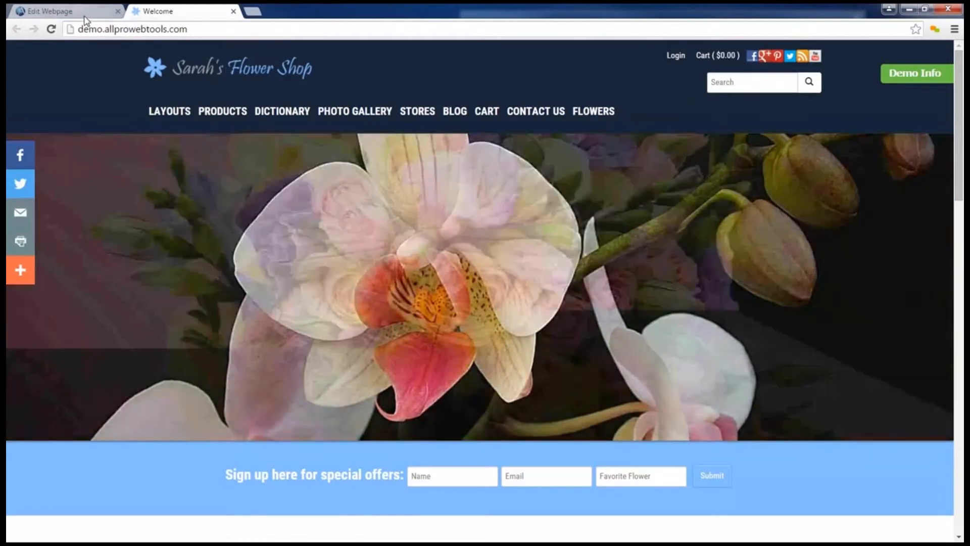
{"action": "left_click", "coordinate": [81, 16]}
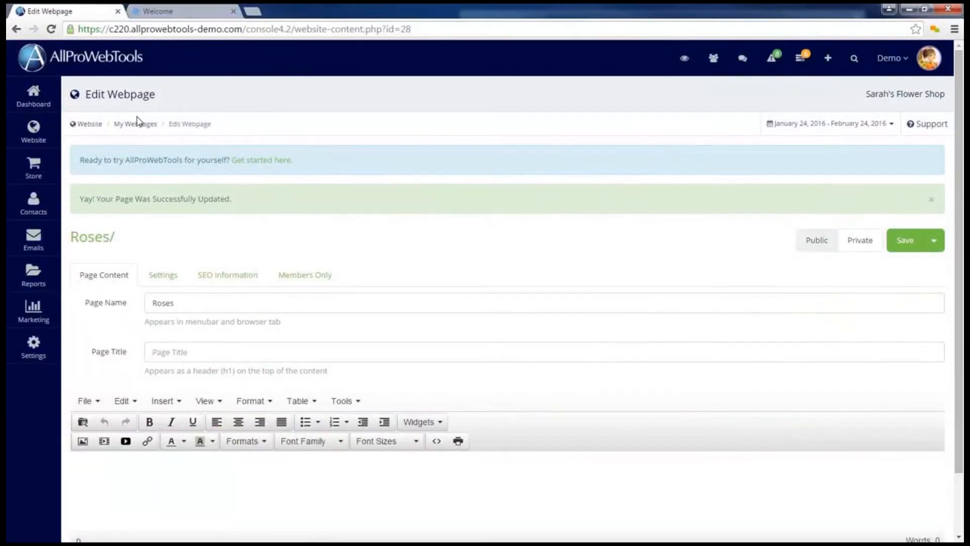
{"action": "mouse_move", "coordinate": [35, 132]}
{"action": "left_click", "coordinate": [102, 129]}
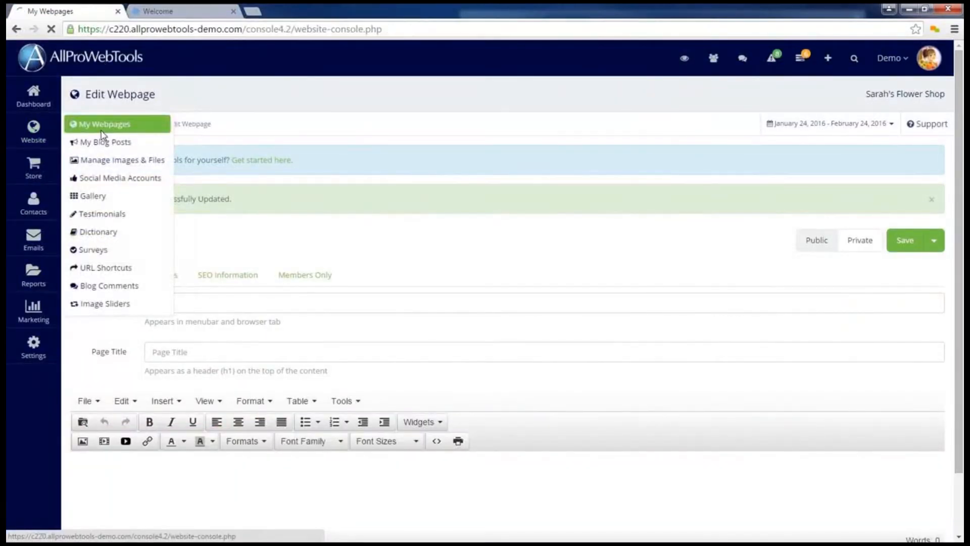
{"action": "left_click", "coordinate": [731, 200]}
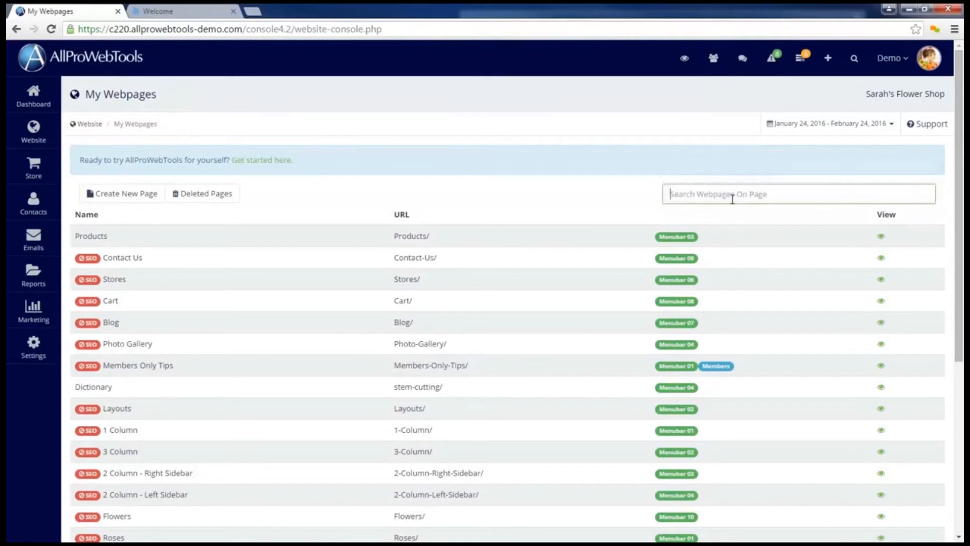
{"action": "type", "text": "tulip"}
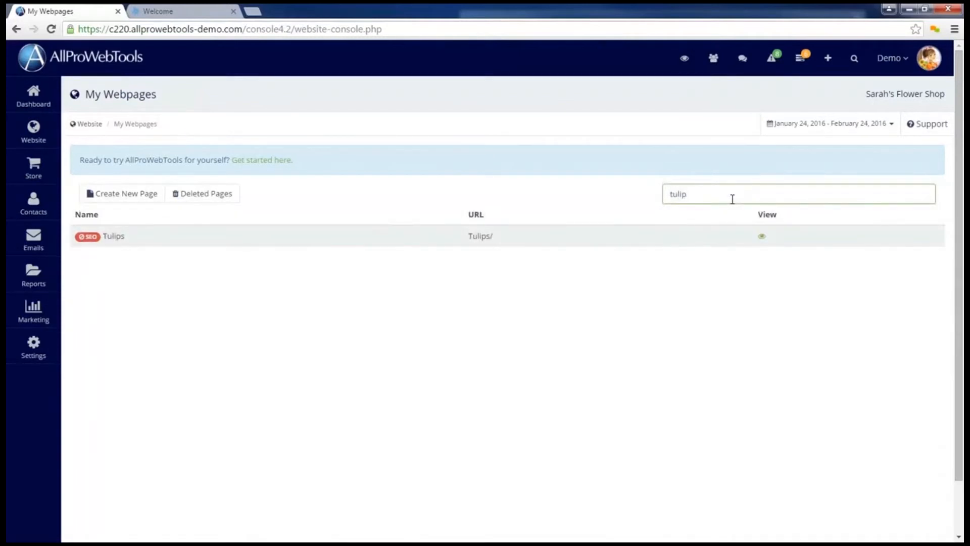
{"action": "left_click", "coordinate": [304, 245]}
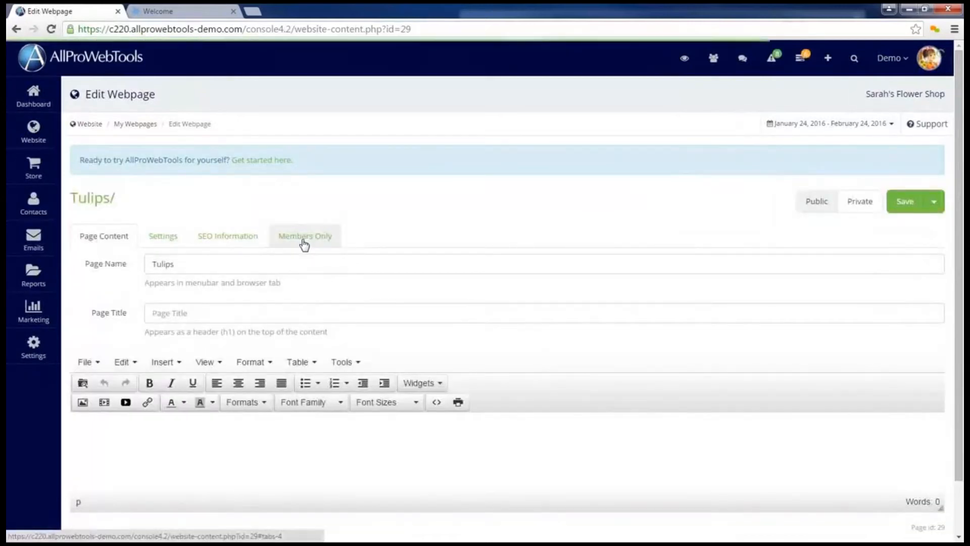
Step: Set the Tulips page to show in the menubar with Flowers as parent page and navigation precedence 2, and save it
{"action": "left_click", "coordinate": [164, 238]}
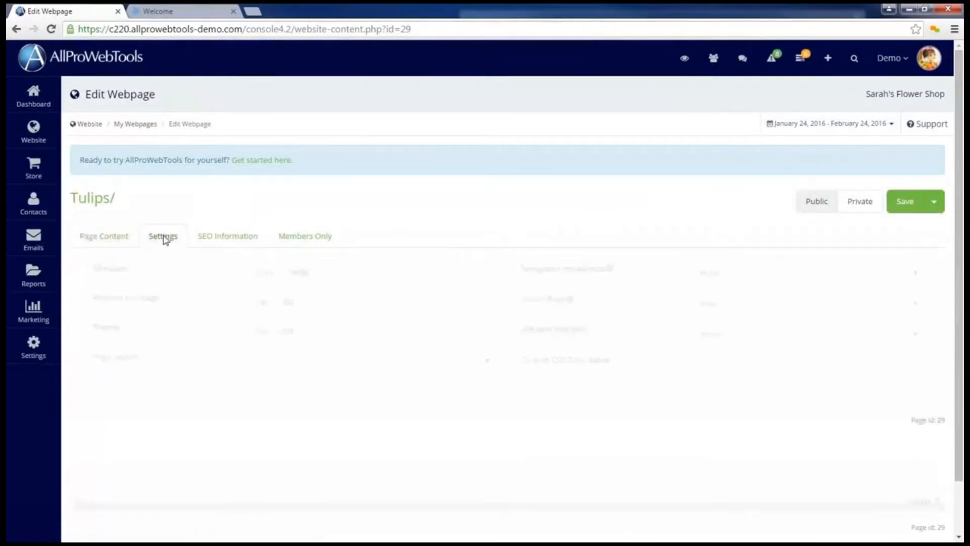
{"action": "left_click", "coordinate": [299, 272]}
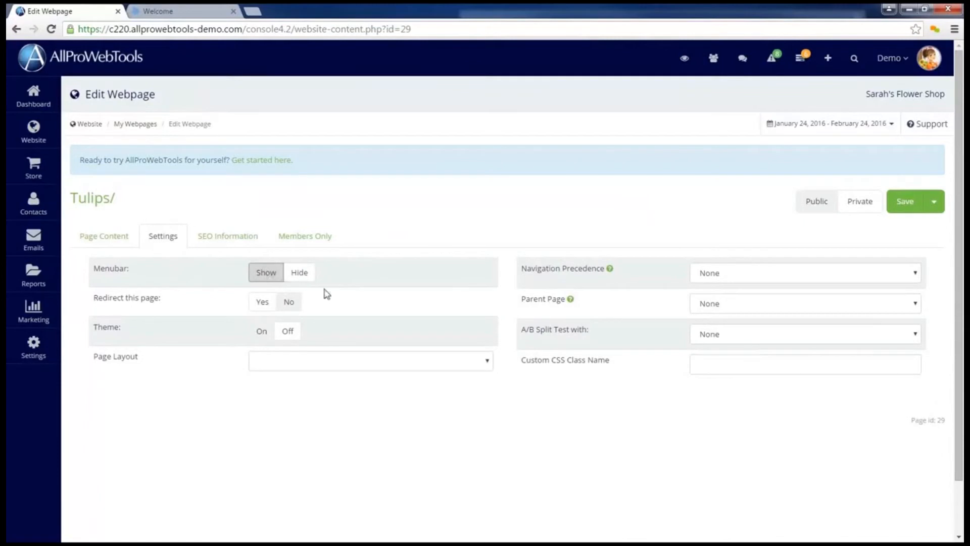
{"action": "left_click", "coordinate": [734, 305]}
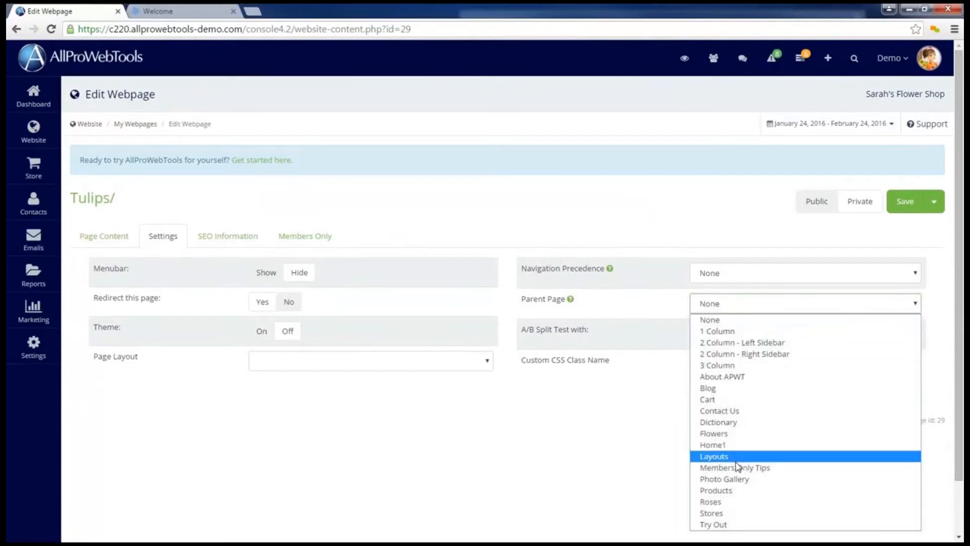
{"action": "left_click", "coordinate": [727, 437]}
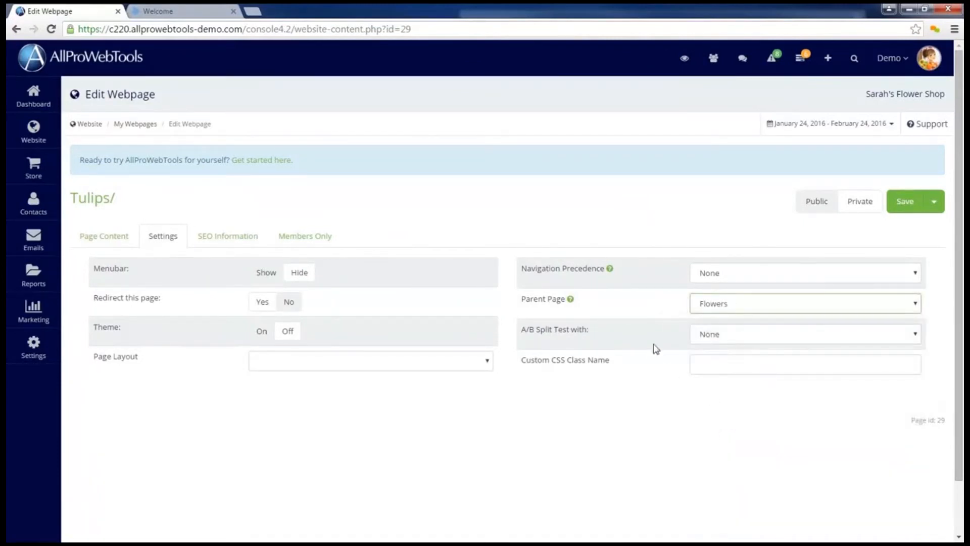
{"action": "left_click", "coordinate": [730, 275]}
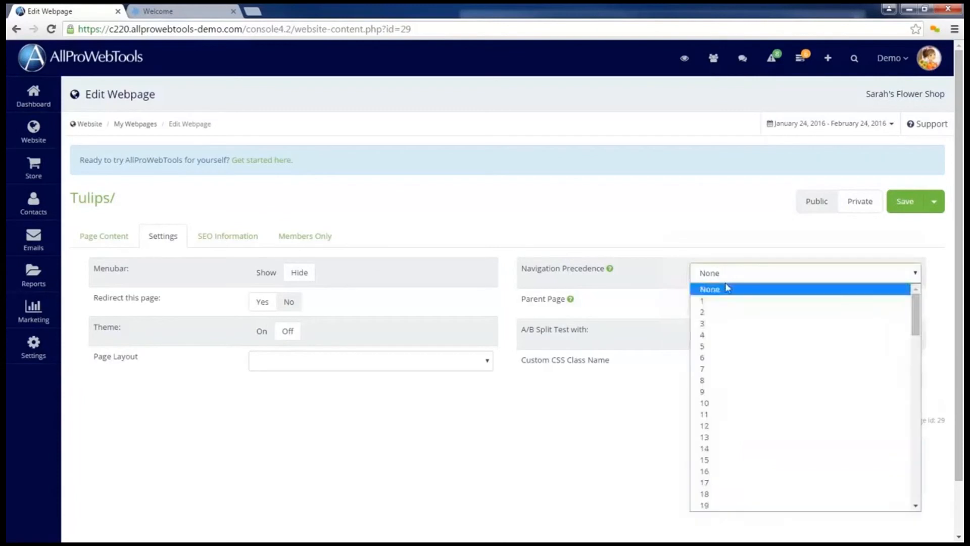
{"action": "left_click", "coordinate": [725, 313]}
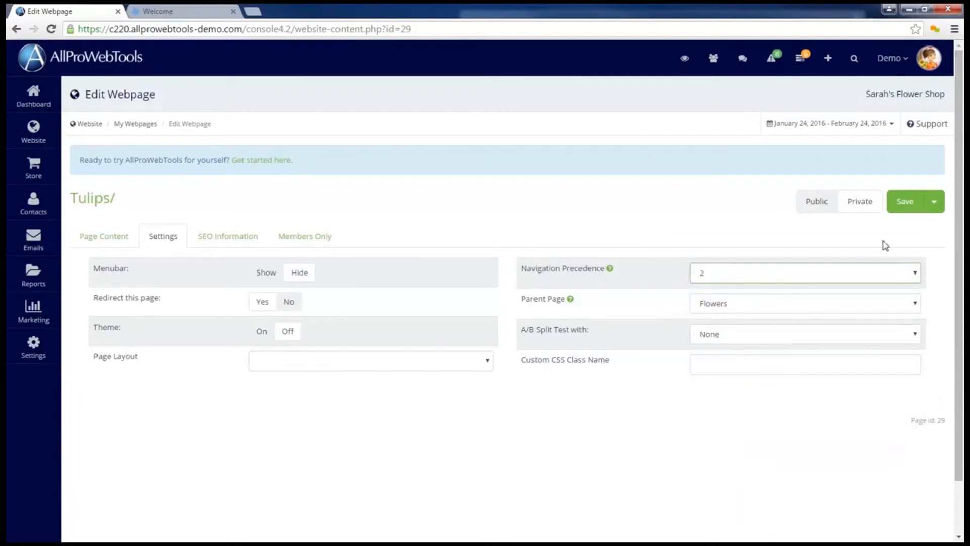
{"action": "left_click", "coordinate": [905, 206]}
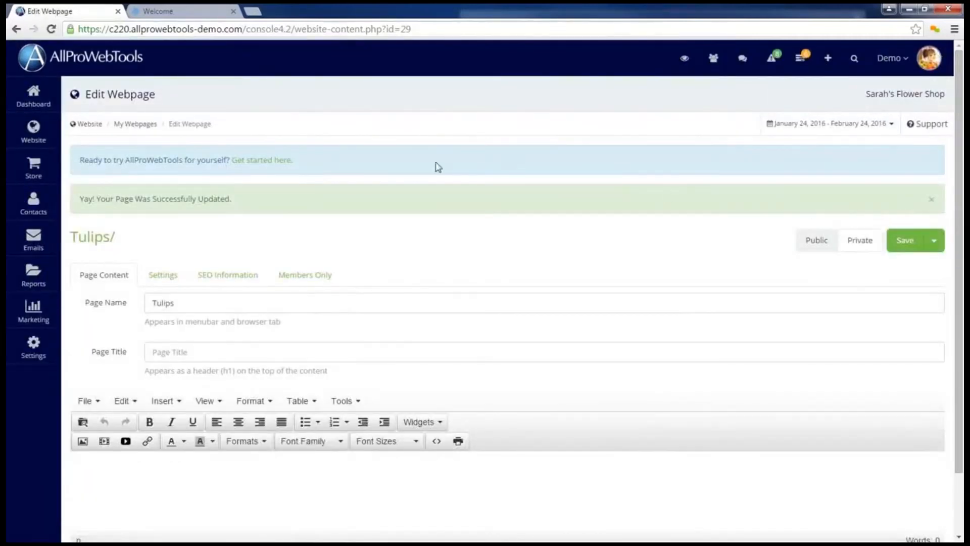
Step: Search the webpages list for lilies and open the Lilies page for editing
{"action": "left_click", "coordinate": [135, 124]}
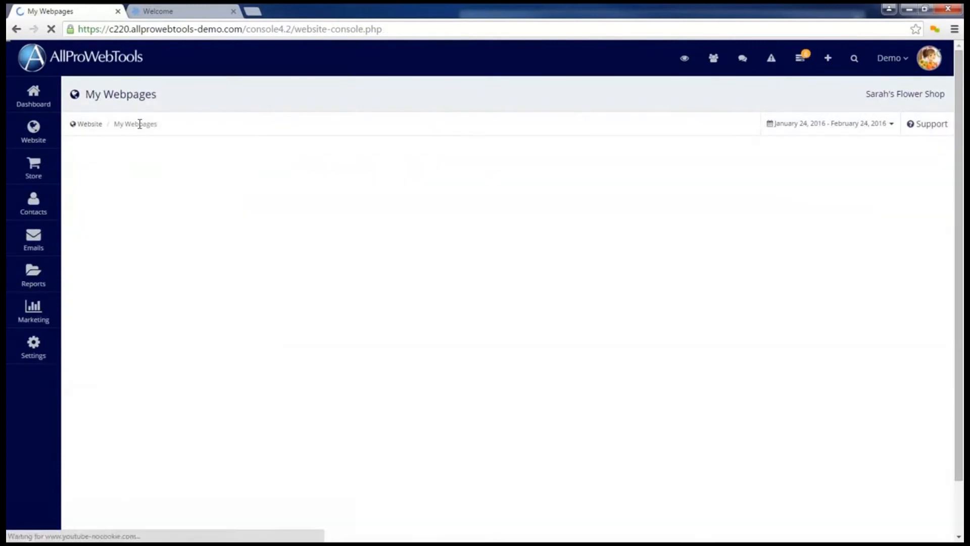
{"action": "left_click", "coordinate": [700, 194]}
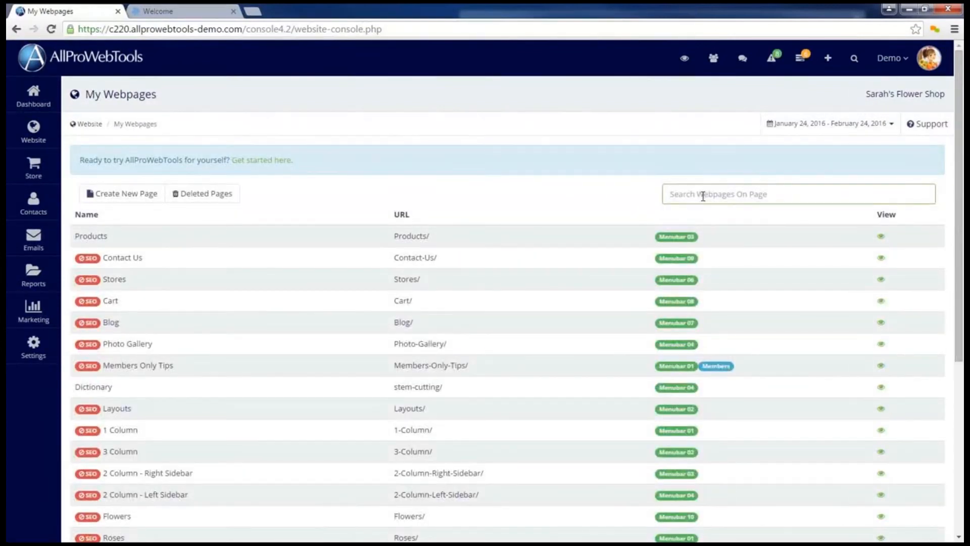
{"action": "type", "text": "lilies"}
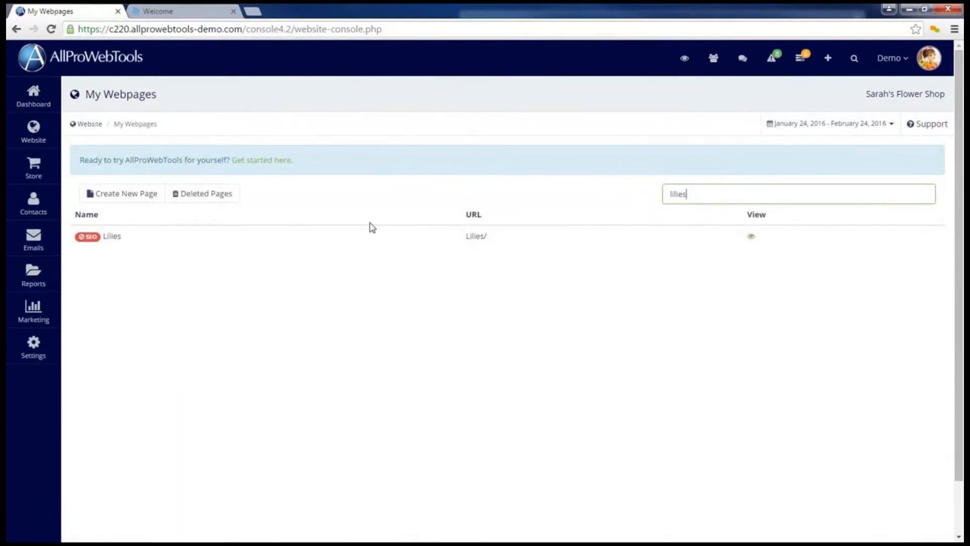
{"action": "left_click", "coordinate": [264, 238]}
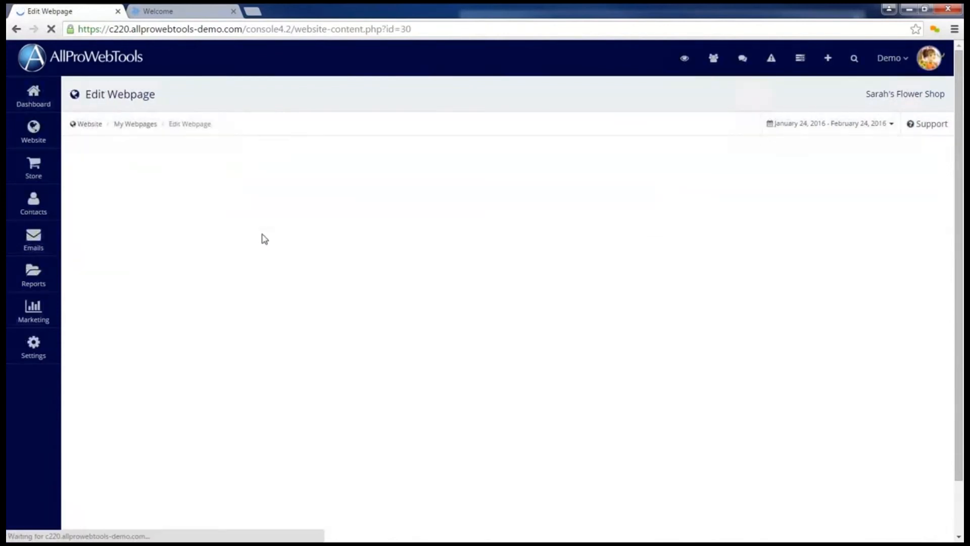
Step: Set the Lilies page to show in the menubar with Flowers as parent page and navigation precedence 3, and save it
{"action": "left_click", "coordinate": [169, 238]}
{"action": "left_click", "coordinate": [258, 273]}
{"action": "left_click", "coordinate": [719, 305]}
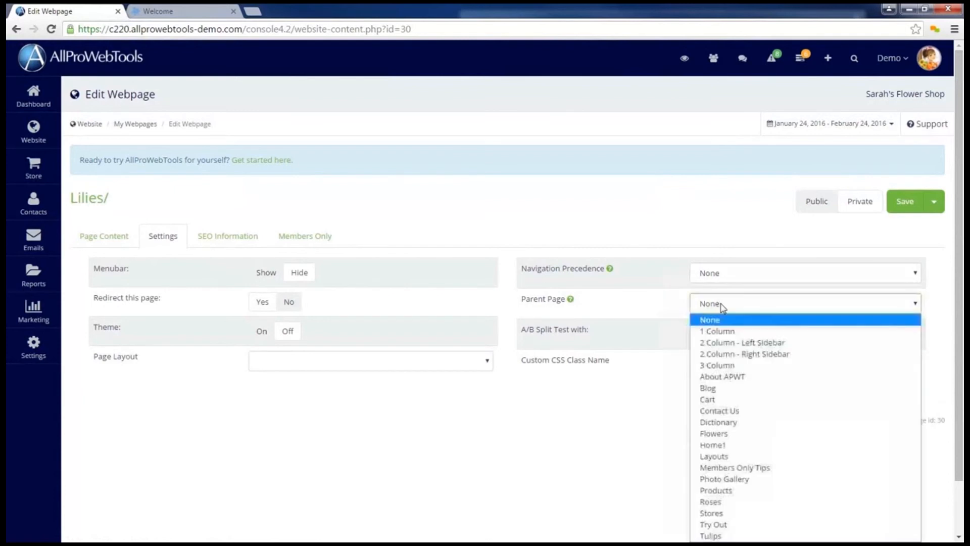
{"action": "left_click", "coordinate": [725, 405]}
{"action": "left_click", "coordinate": [712, 280]}
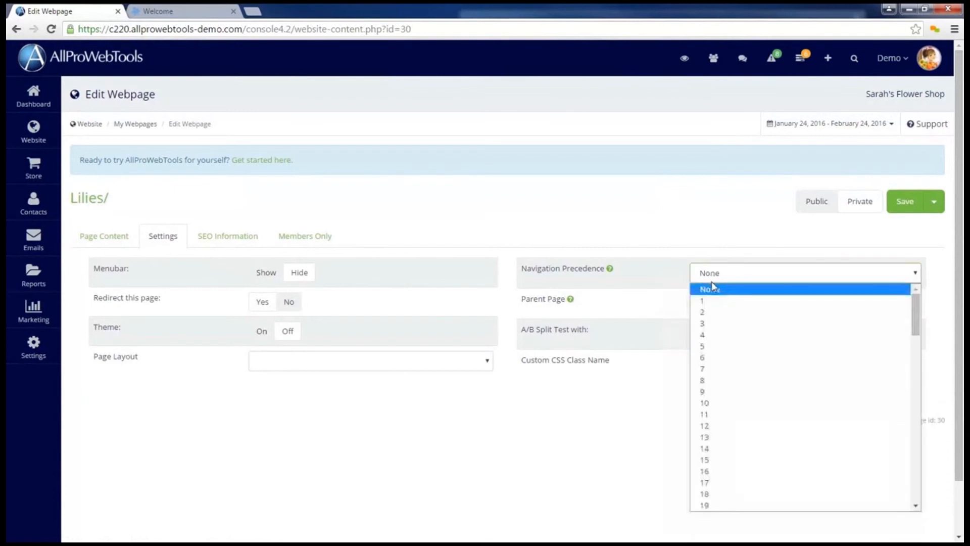
{"action": "left_click", "coordinate": [722, 326]}
{"action": "left_click", "coordinate": [917, 206]}
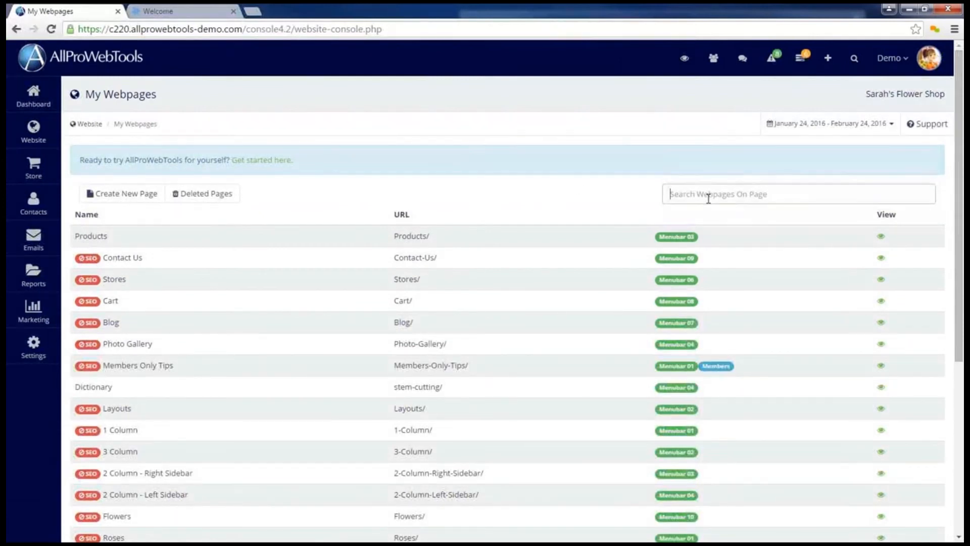
Step: Search the webpages list for lilac and open the Lilacs page for editing
{"action": "left_click", "coordinate": [708, 199]}
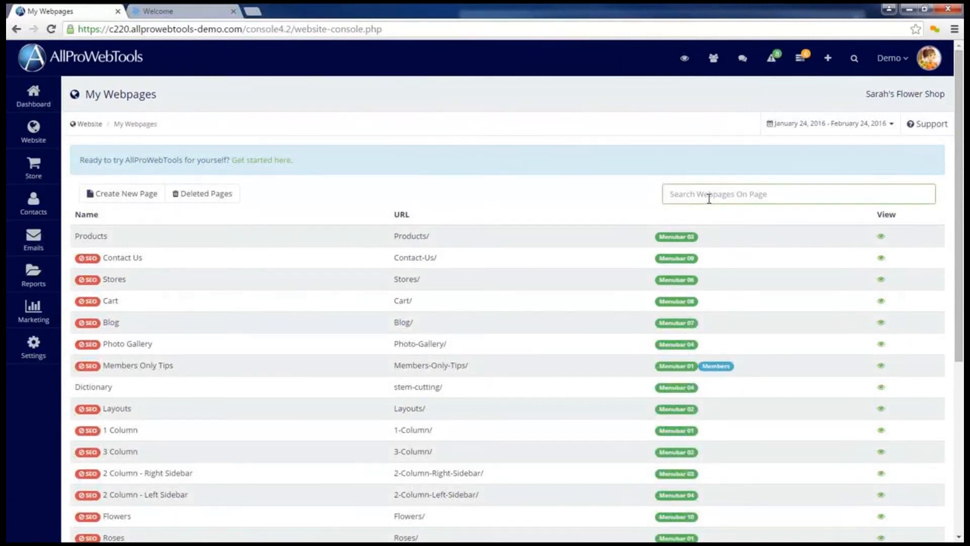
{"action": "type", "text": "lilac"}
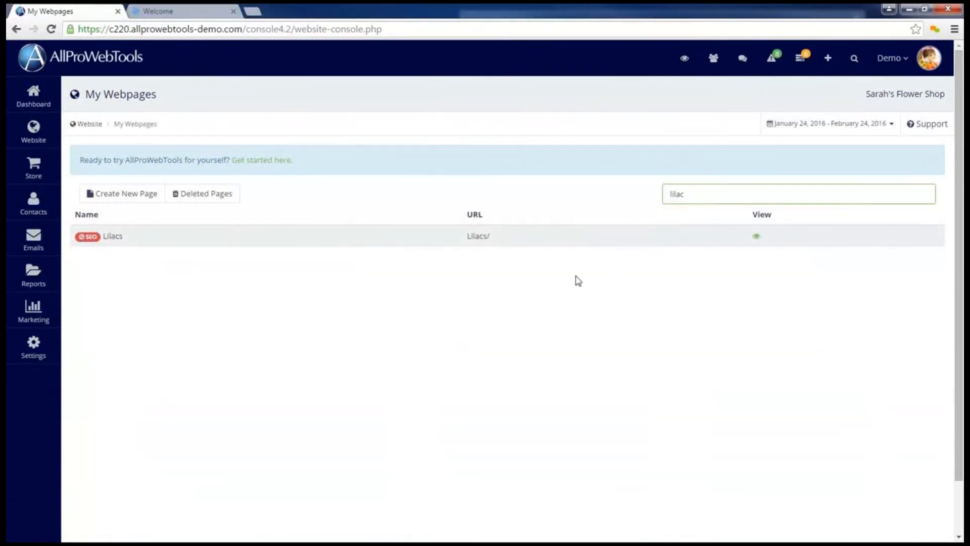
{"action": "left_click", "coordinate": [415, 250]}
Step: Save the Lilacs page with menubar Show, parent page Flowers and navigation precedence 4, and view the Flowers submenu on the live website
{"action": "left_click", "coordinate": [164, 237]}
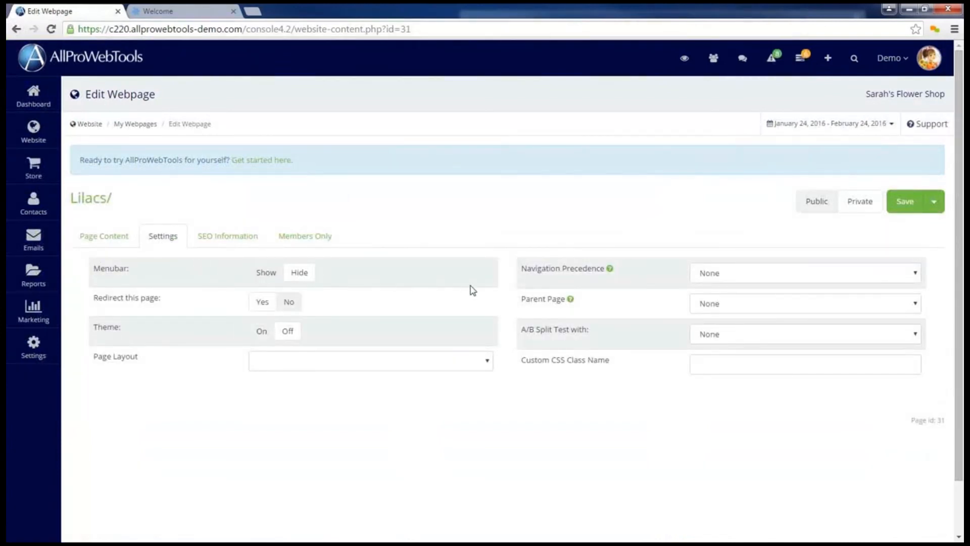
{"action": "left_click", "coordinate": [724, 311]}
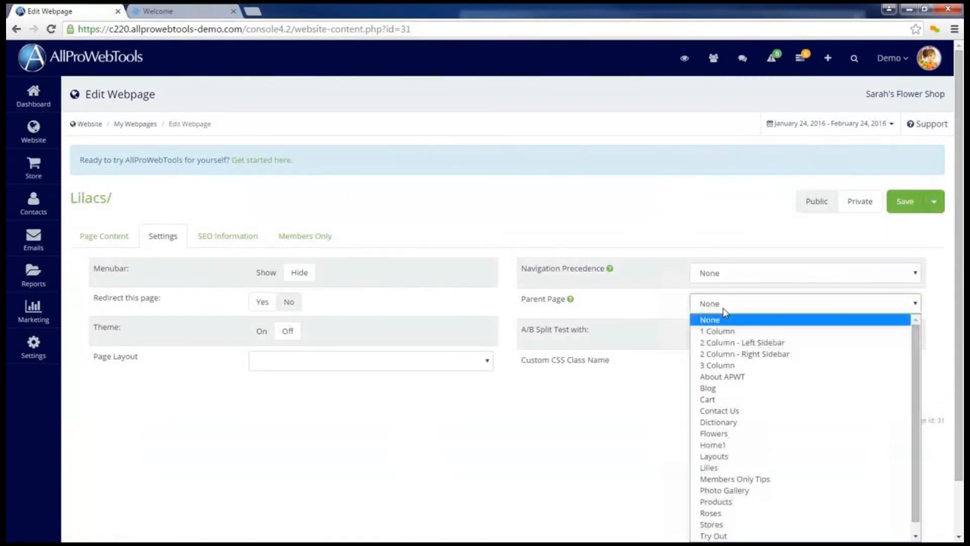
{"action": "left_click", "coordinate": [726, 432]}
{"action": "left_click", "coordinate": [712, 275]}
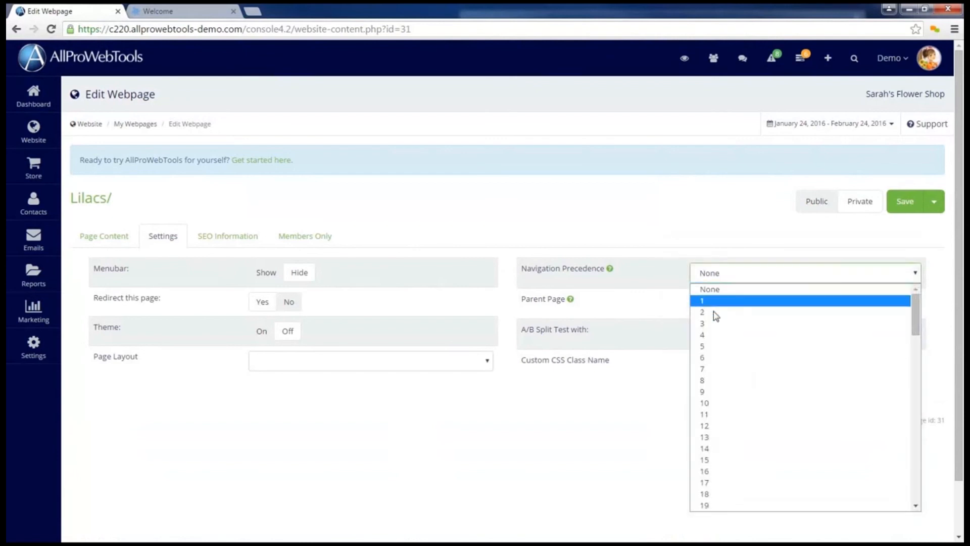
{"action": "left_click", "coordinate": [721, 336]}
{"action": "left_click", "coordinate": [911, 200]}
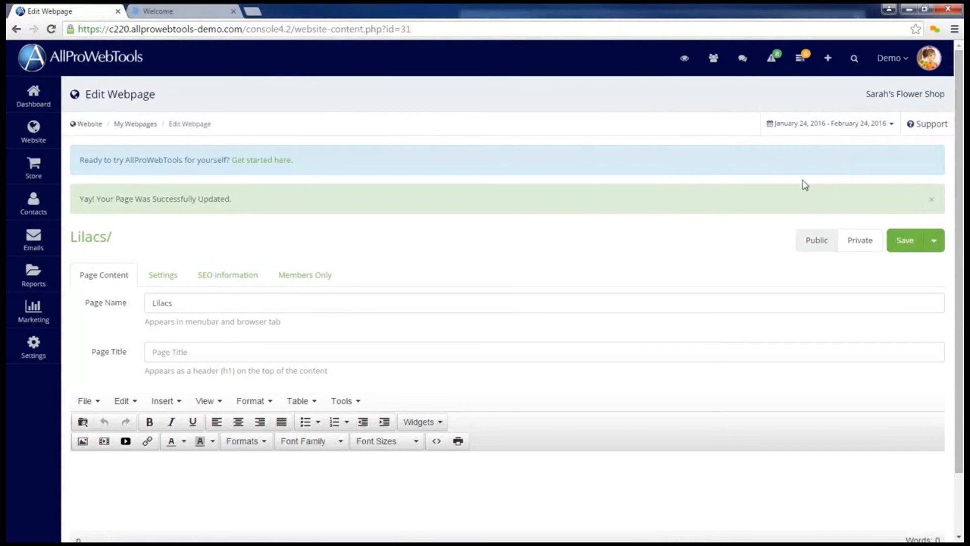
{"action": "left_click", "coordinate": [684, 59]}
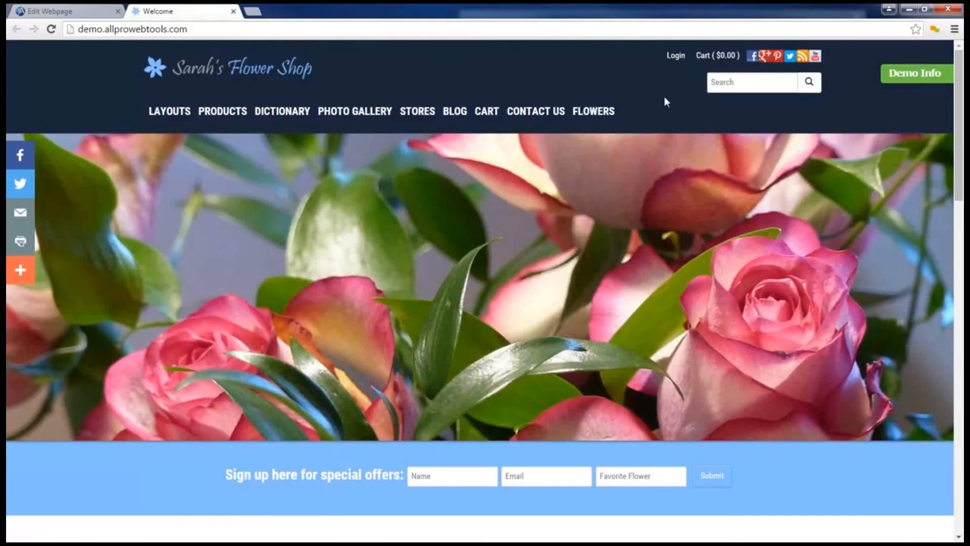
{"action": "mouse_move", "coordinate": [610, 117]}
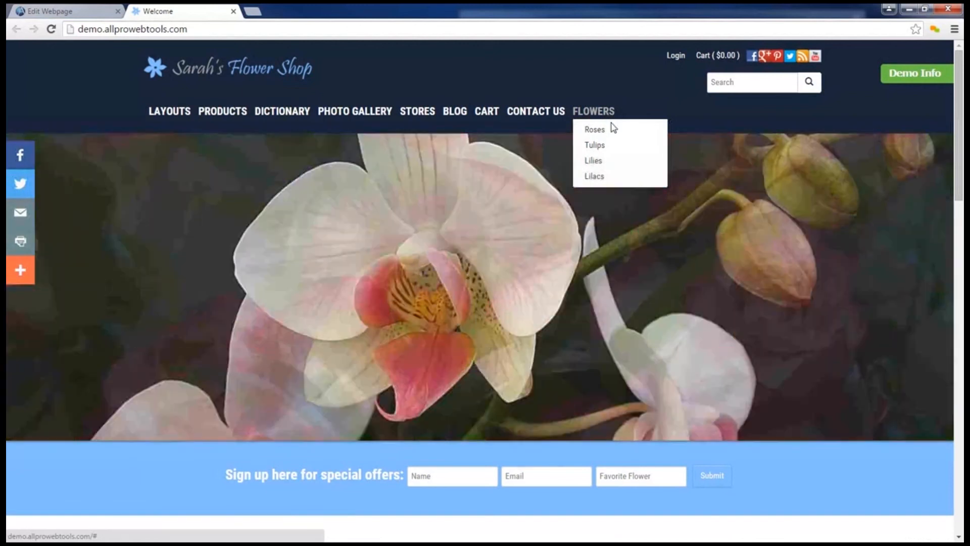